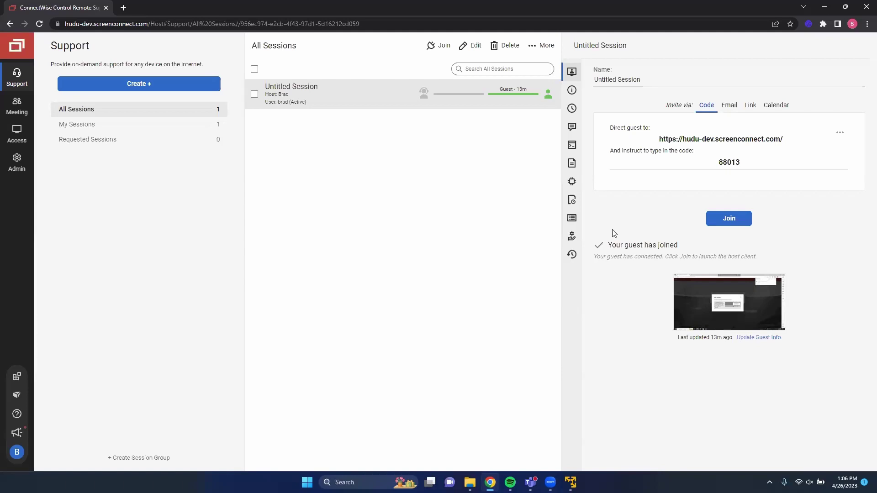
# Join the remote session, move its window fully on screen, and dock the Hudu Helper beside it
pyautogui.click(721, 220)
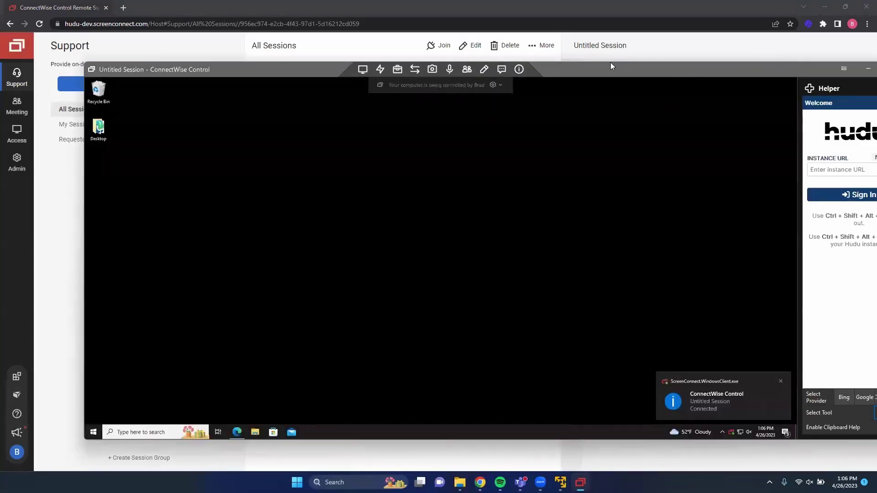
pyautogui.moveTo(610, 64); pyautogui.dragTo(537, 54)
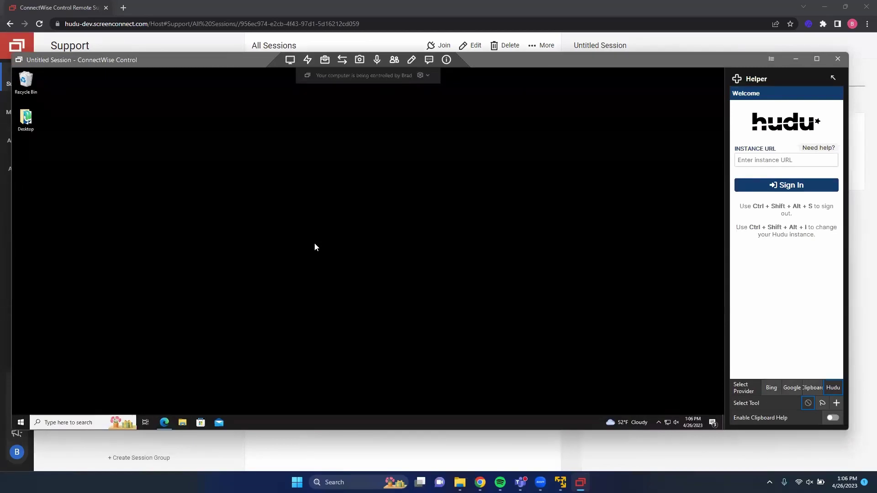
pyautogui.click(832, 78)
pyautogui.click(438, 60)
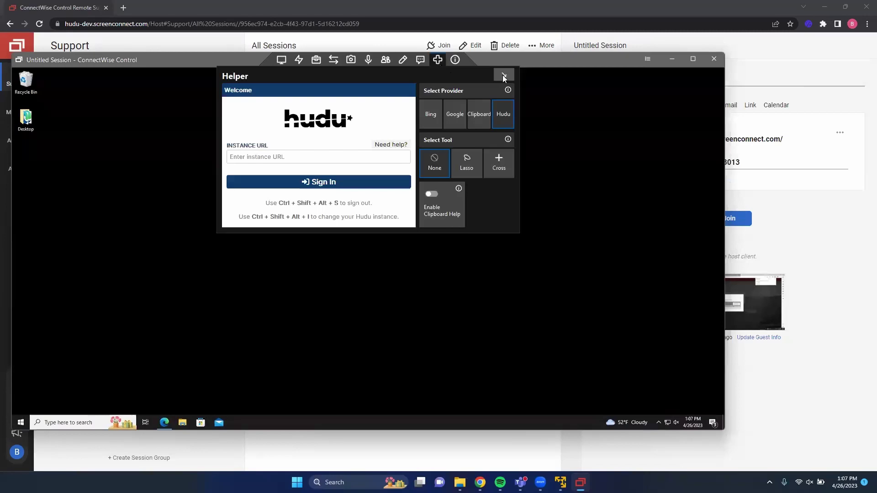
pyautogui.click(503, 75)
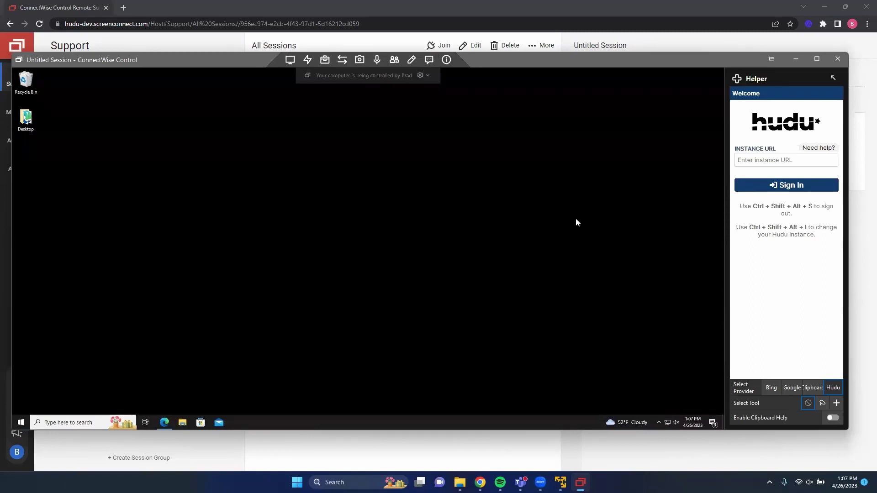
# Point the Helper at instance demo.huducloud.com and open its Hudu device authorization link
pyautogui.click(755, 161)
pyautogui.write('demo.huduclp')
pyautogui.press('BackSpace')
pyautogui.write('oud.com')
pyautogui.press('Return')
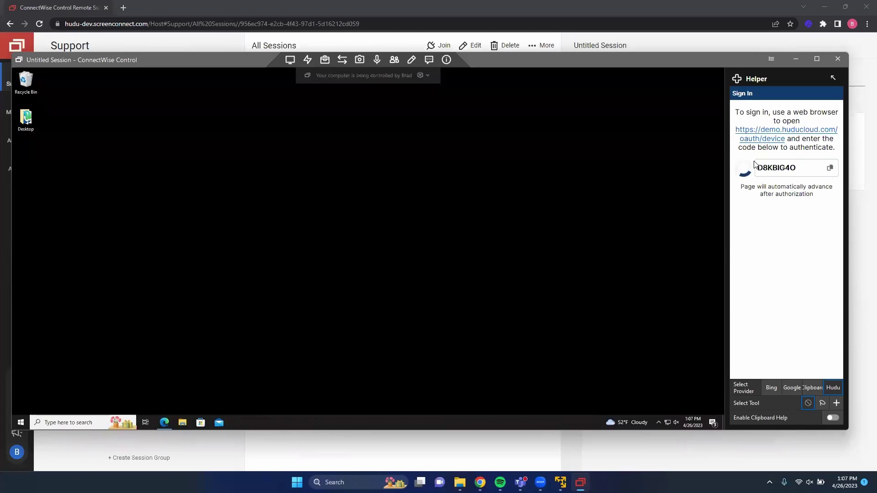
pyautogui.click(773, 140)
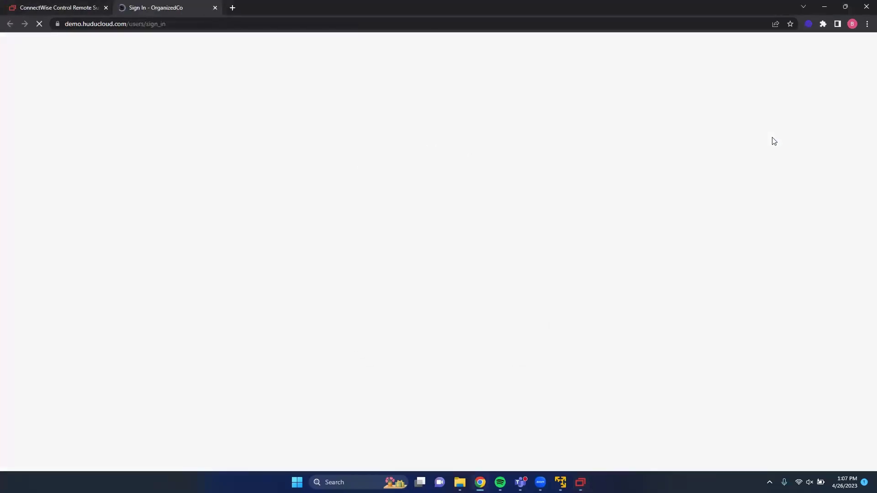
# Sign in to Hudu with the account e-mail and password
pyautogui.moveTo(460, 245)
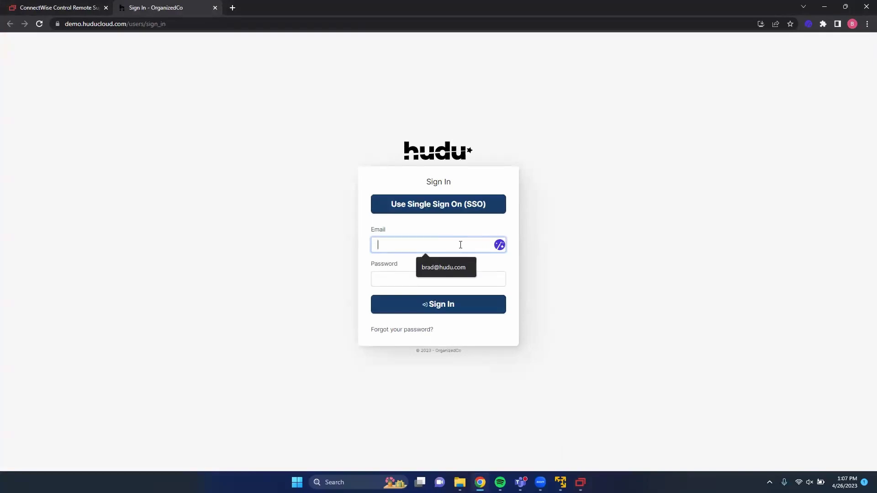
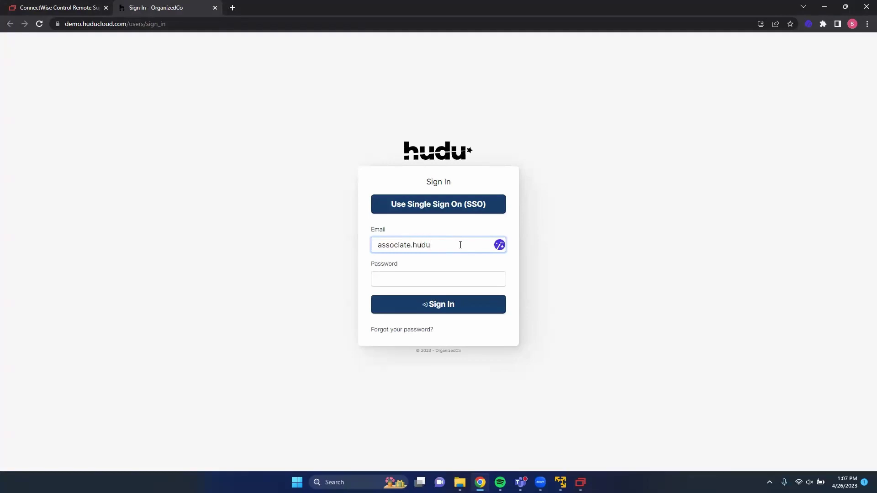
pyautogui.click(447, 277)
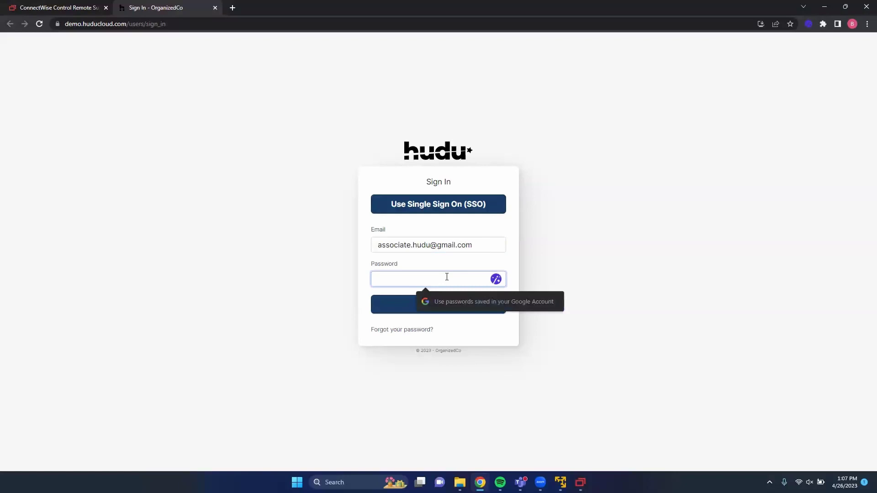
pyautogui.write('******')
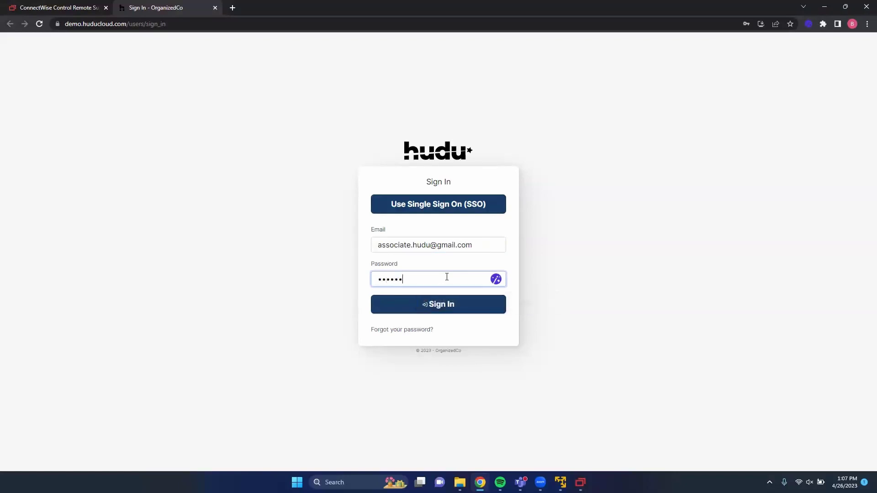
pyautogui.press('Return')
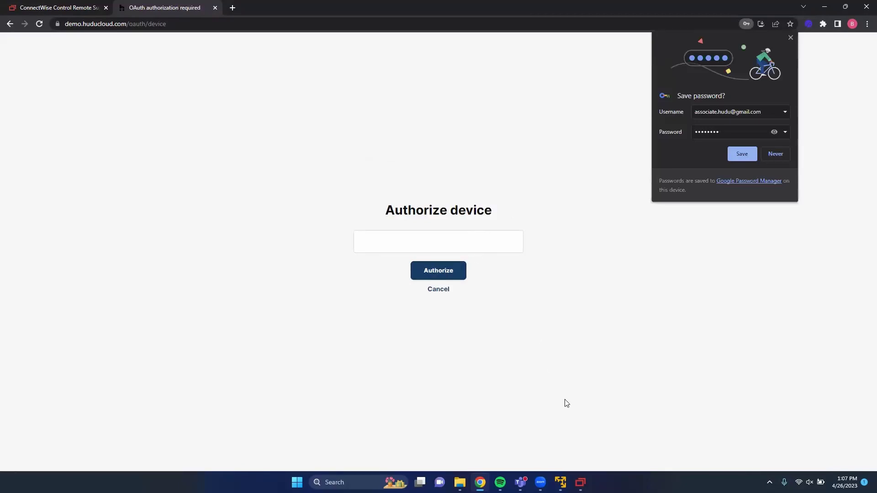
# Copy the device sign-in code from the Helper in the session window
pyautogui.moveTo(576, 480)
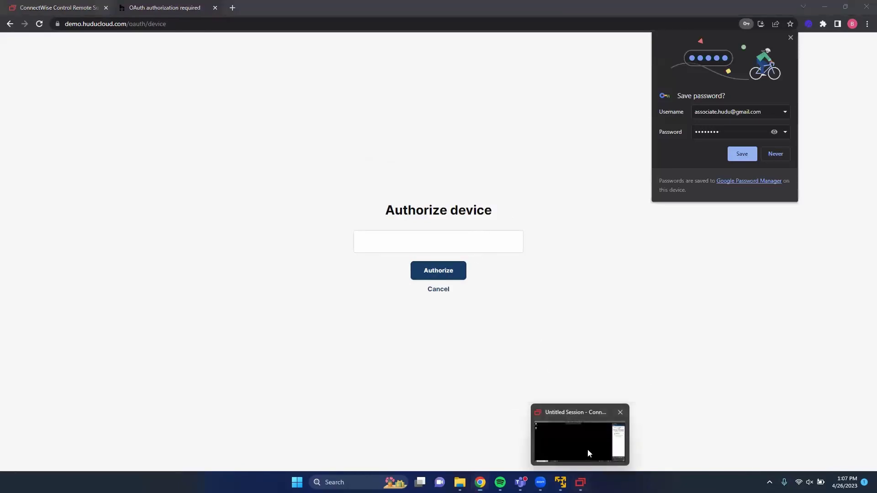
pyautogui.click(587, 449)
pyautogui.doubleClick(788, 166)
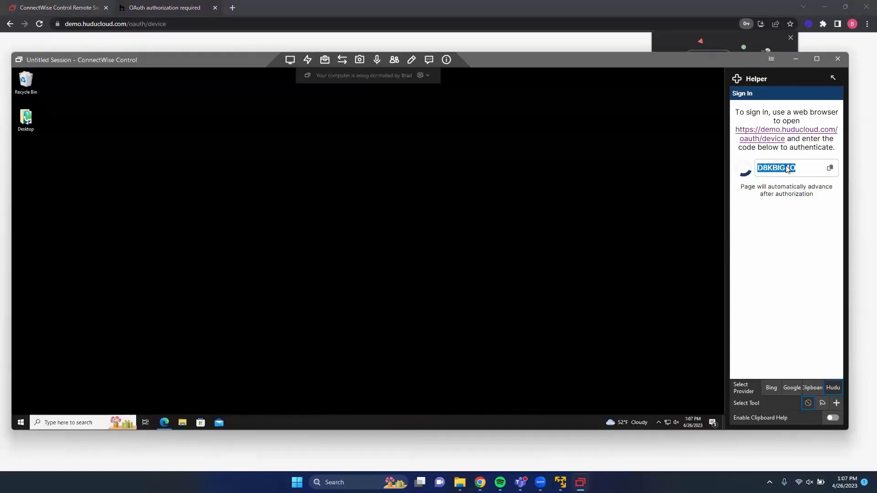
pyautogui.click(806, 173)
pyautogui.click(831, 168)
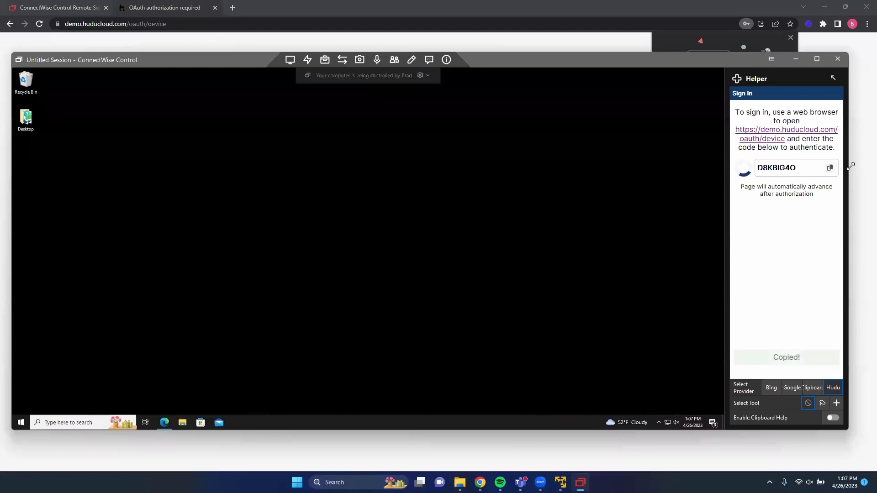
# Paste the code into Hudu's Authorize device page and authorize the Helper
pyautogui.hotkey('alt', 'Tab')
pyautogui.click(494, 237)
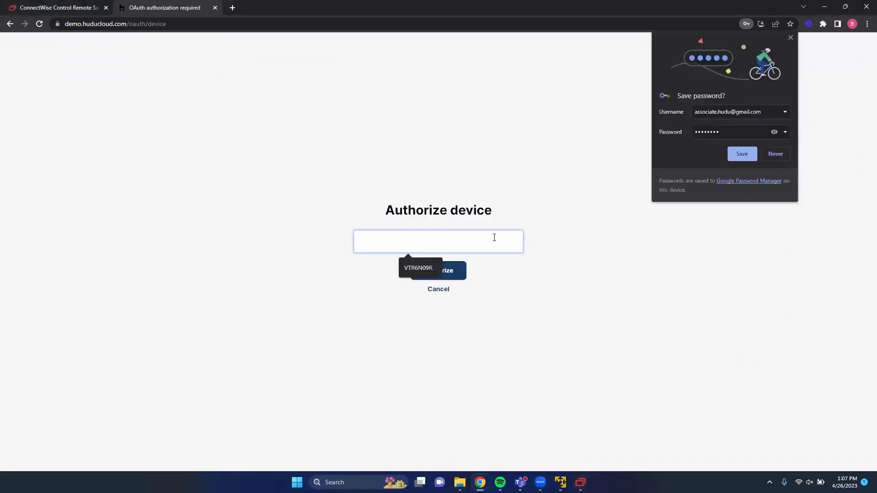
pyautogui.hotkey('ctrl', 'v')
pyautogui.click(447, 267)
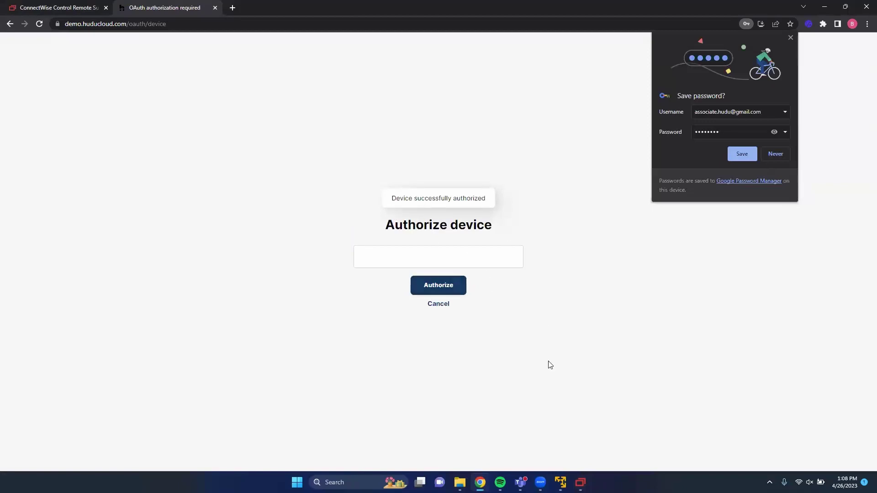
pyautogui.moveTo(579, 479)
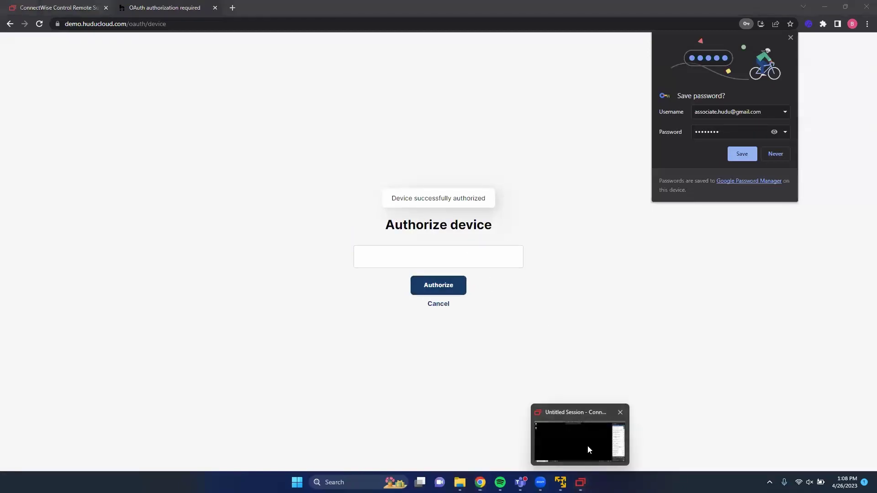
pyautogui.click(587, 445)
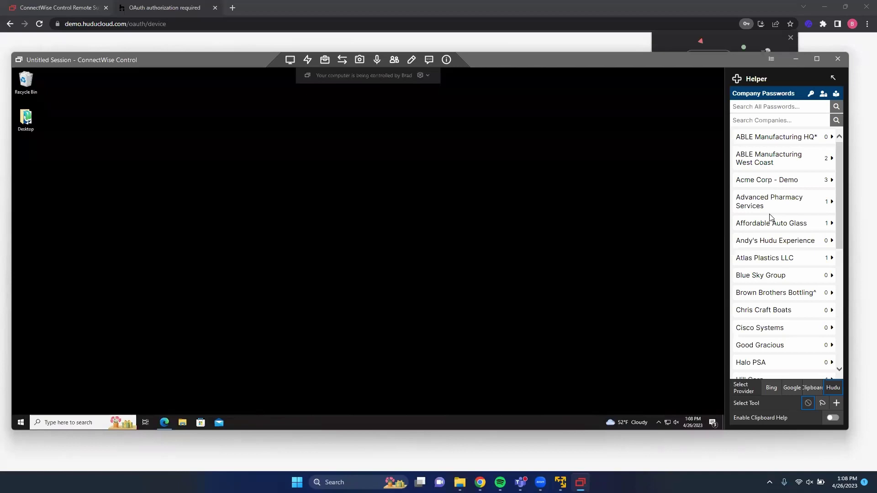
# Start a search across all Company Passwords in the Helper's search box
pyautogui.click(788, 109)
pyautogui.write('365')
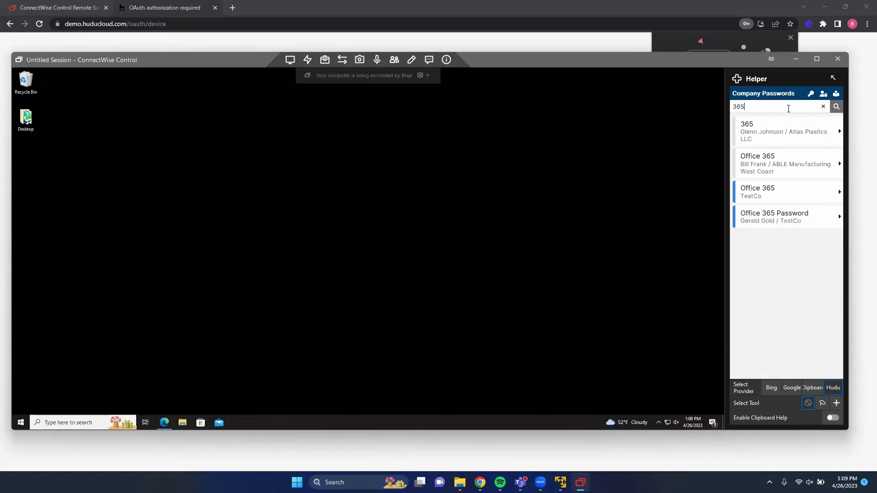
pyautogui.press('BackSpace')
pyautogui.press('BackSpace')
pyautogui.press('BackSpace')
pyautogui.click(788, 121)
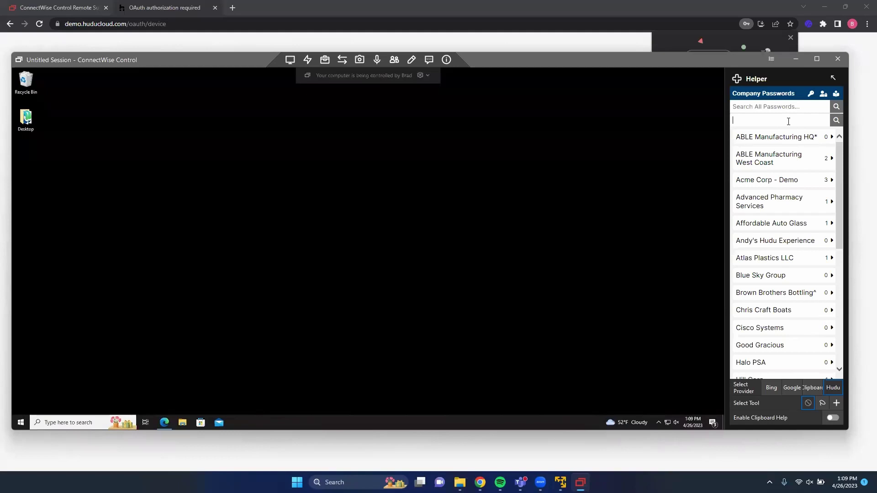
pyautogui.write('testco')
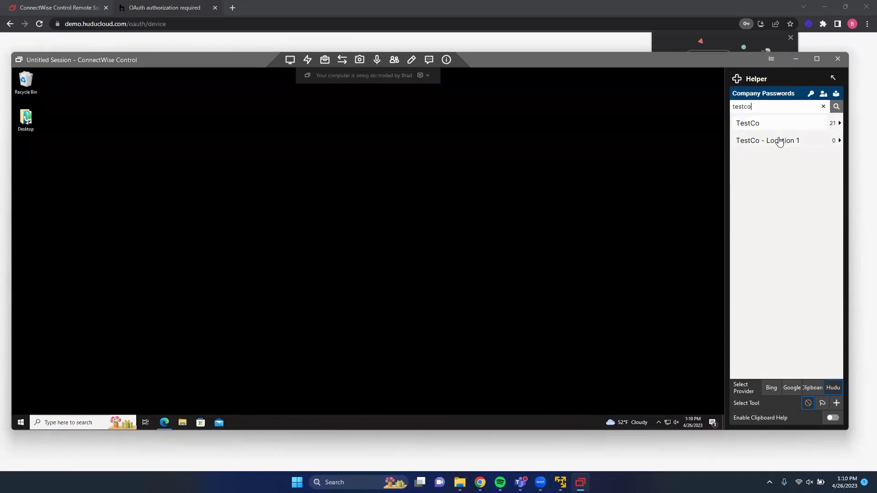
pyautogui.click(823, 106)
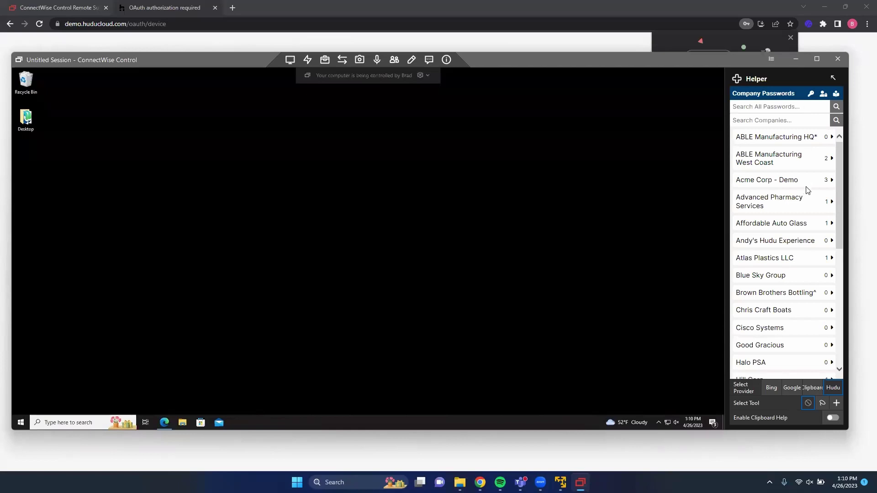
pyautogui.scroll(-3, 806, 192)
pyautogui.scroll(-4, 806, 194)
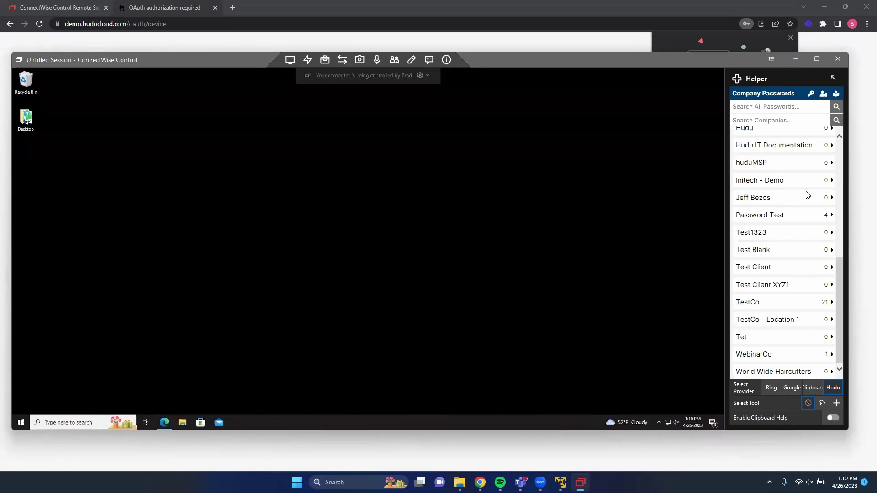
pyautogui.scroll(3, 795, 282)
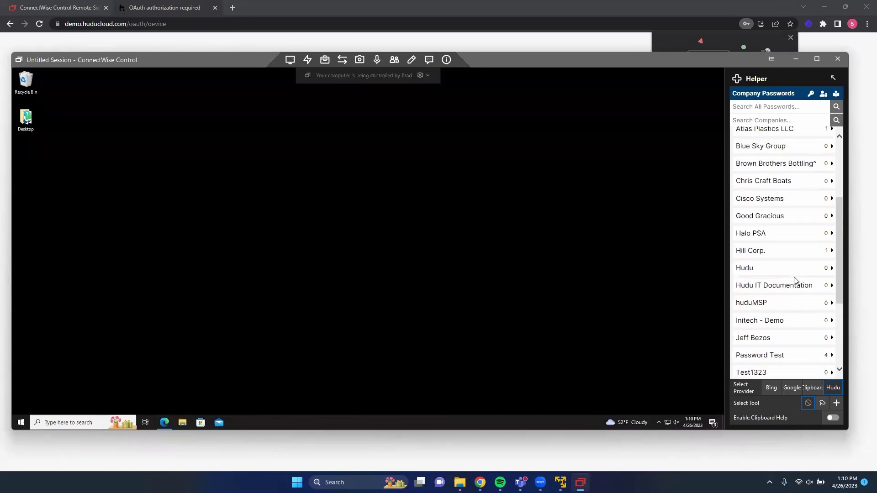
pyautogui.scroll(3, 795, 280)
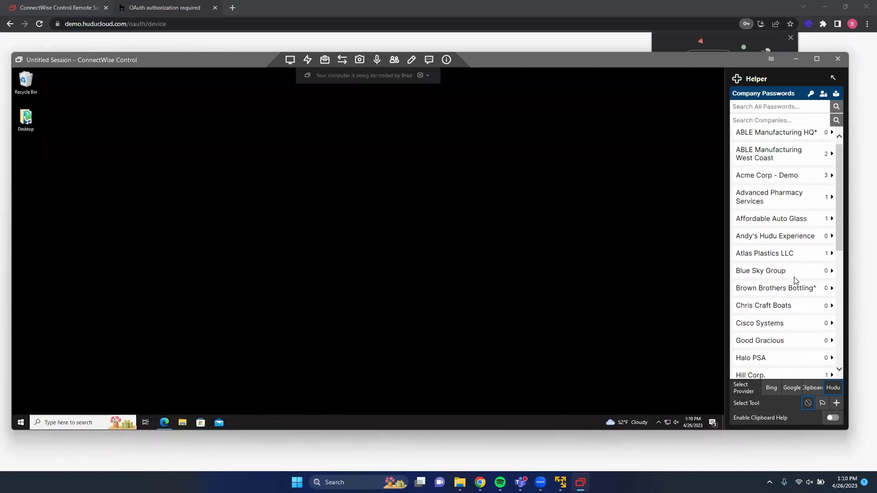
pyautogui.scroll(-3, 794, 280)
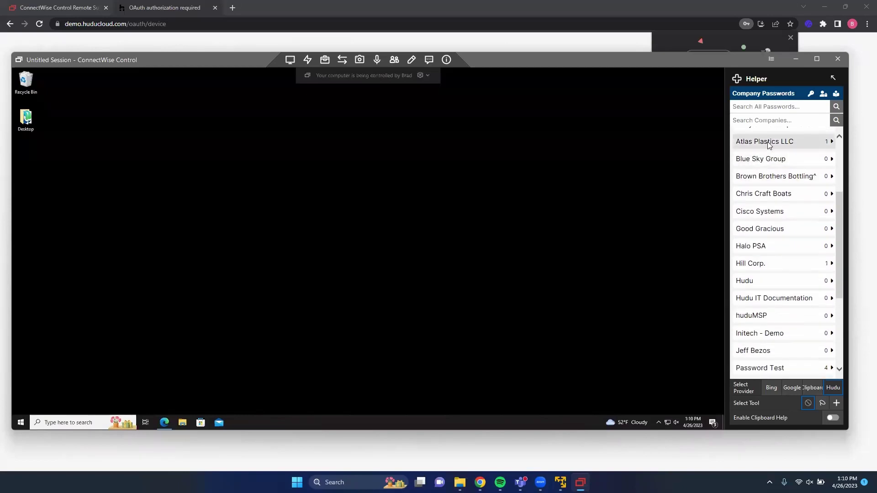
pyautogui.scroll(3, 770, 145)
pyautogui.click(781, 119)
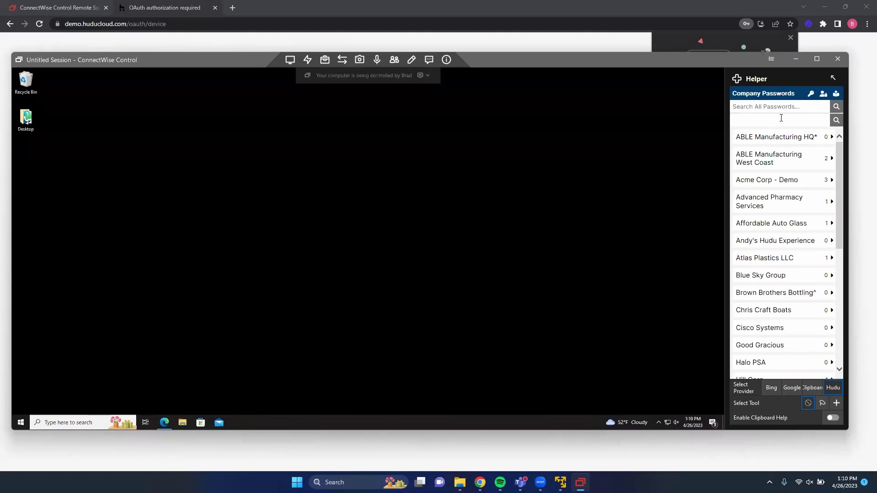
# Find and open TestCo, then filter its passwords by '365'
pyautogui.write('testcp')
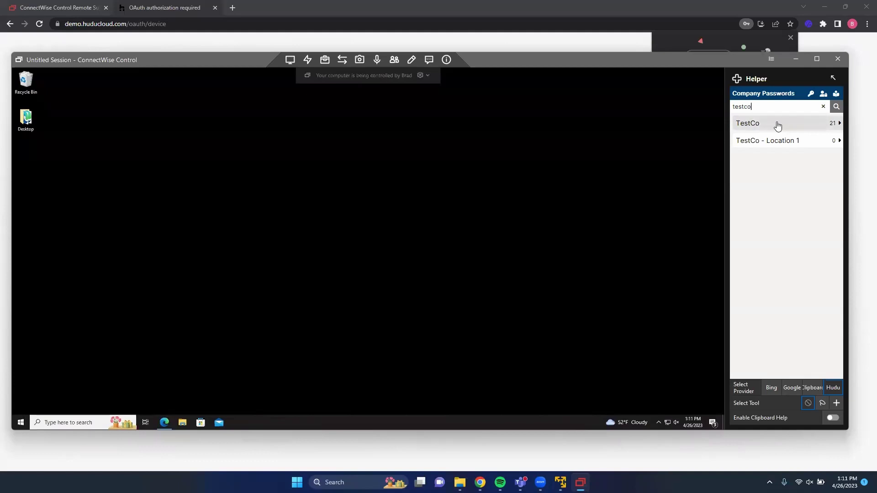
pyautogui.click(779, 125)
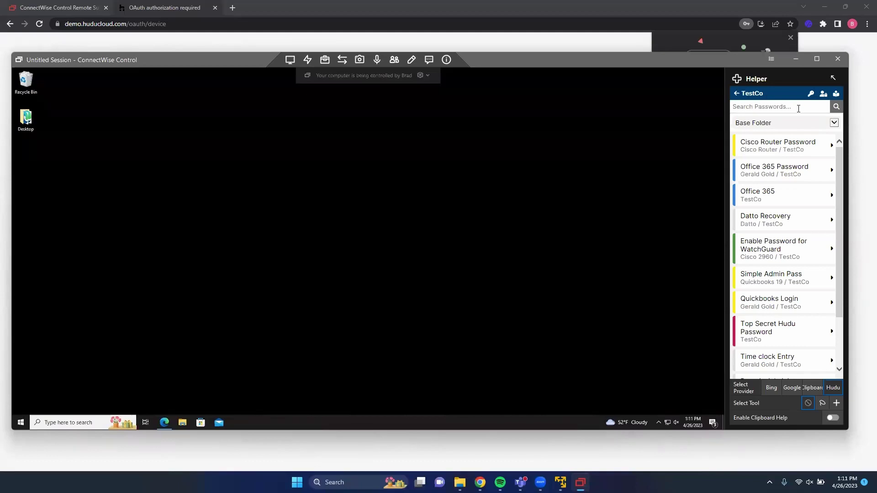
pyautogui.click(799, 108)
pyautogui.write('365')
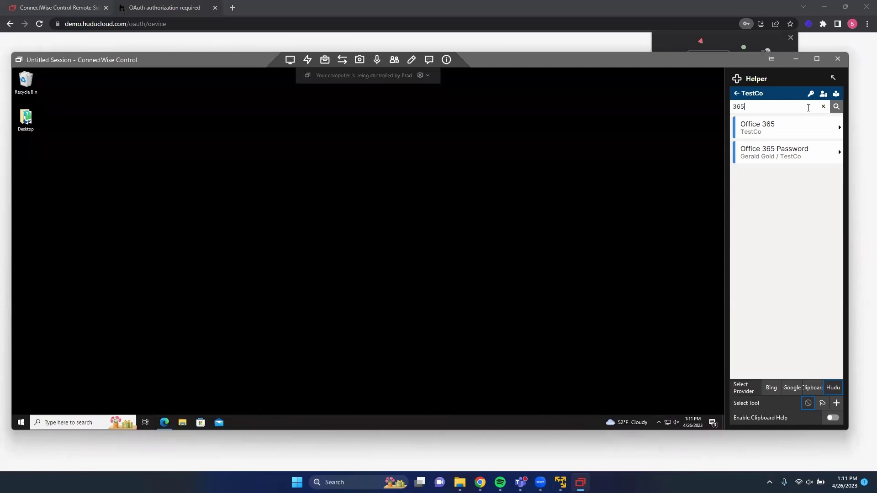
# Clear the '365' filter from the Helper's password search
pyautogui.click(824, 106)
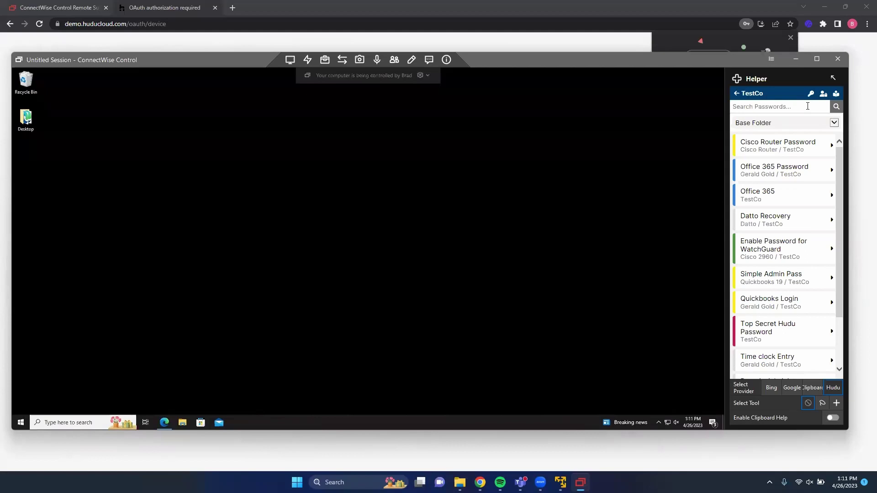
pyautogui.click(802, 123)
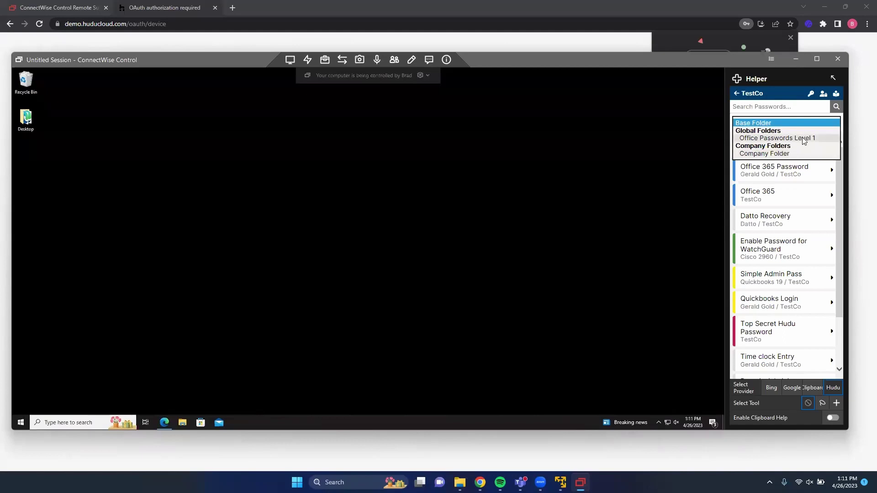
pyautogui.click(804, 138)
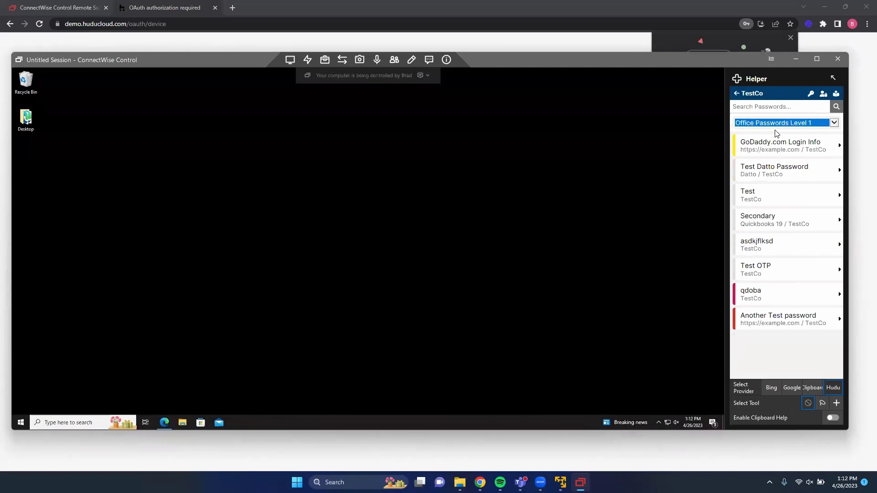
pyautogui.moveTo(775, 141)
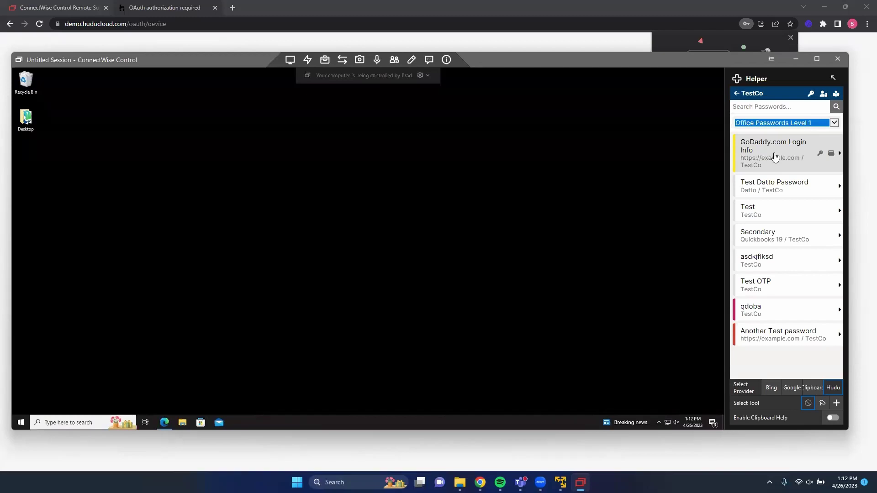
pyautogui.click(778, 123)
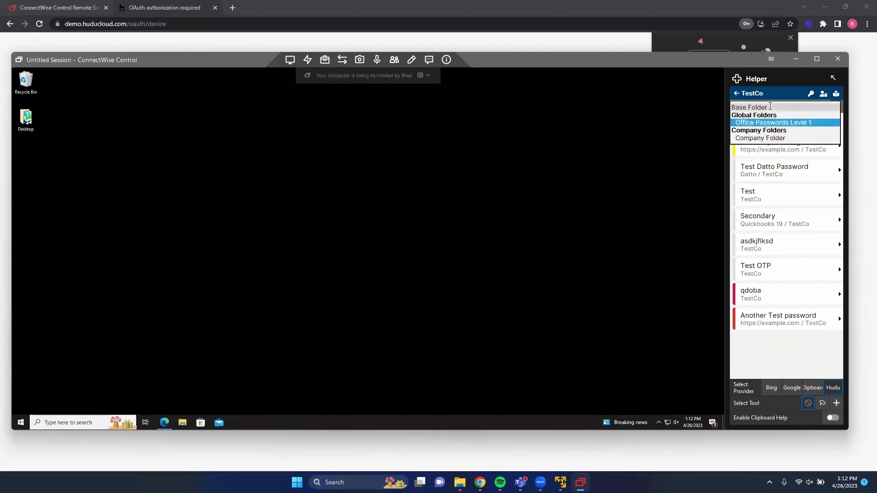
pyautogui.click(770, 107)
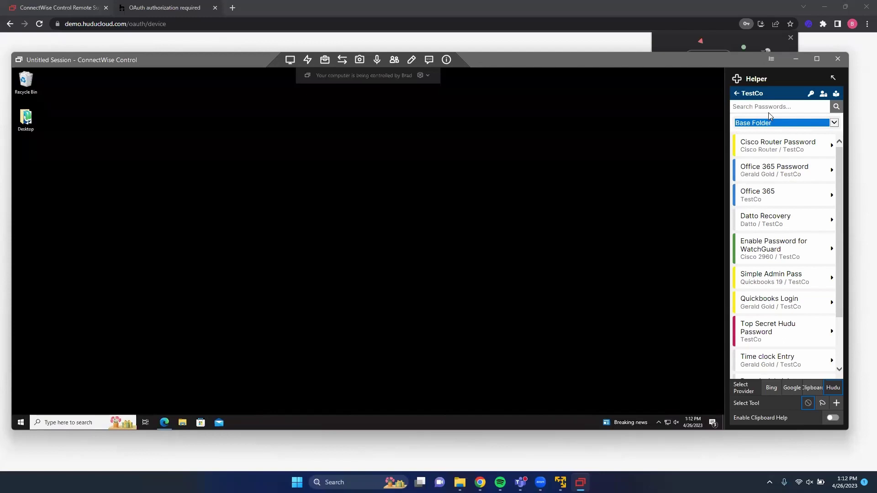
pyautogui.moveTo(749, 159)
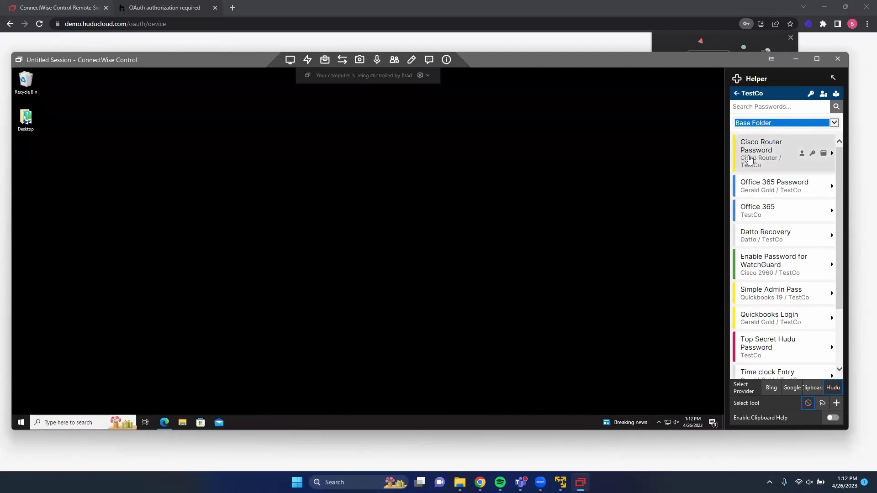
pyautogui.moveTo(765, 180)
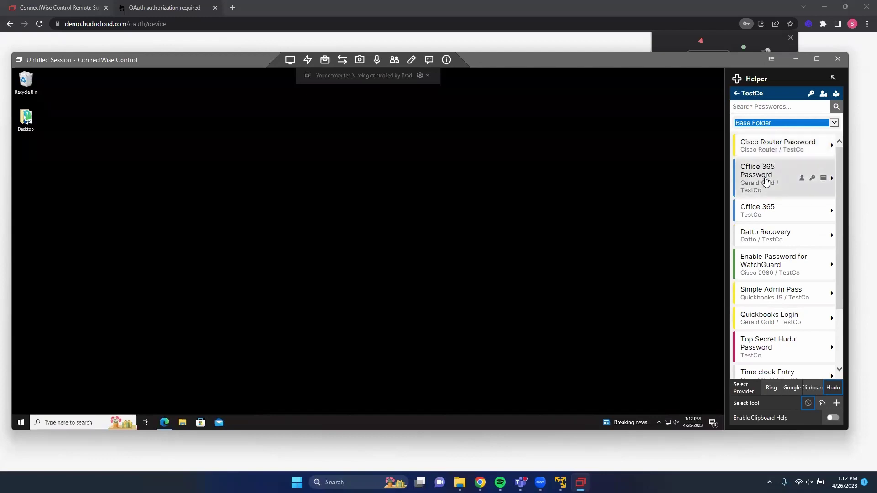
pyautogui.moveTo(771, 197)
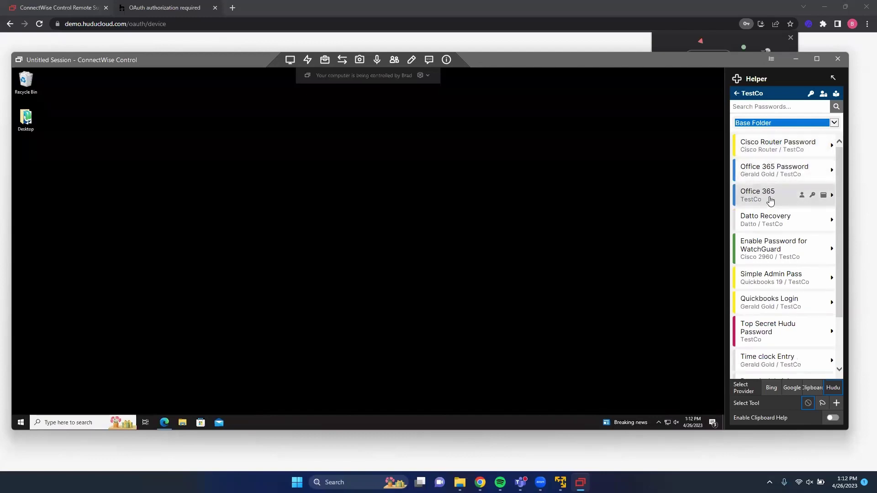
pyautogui.moveTo(772, 219)
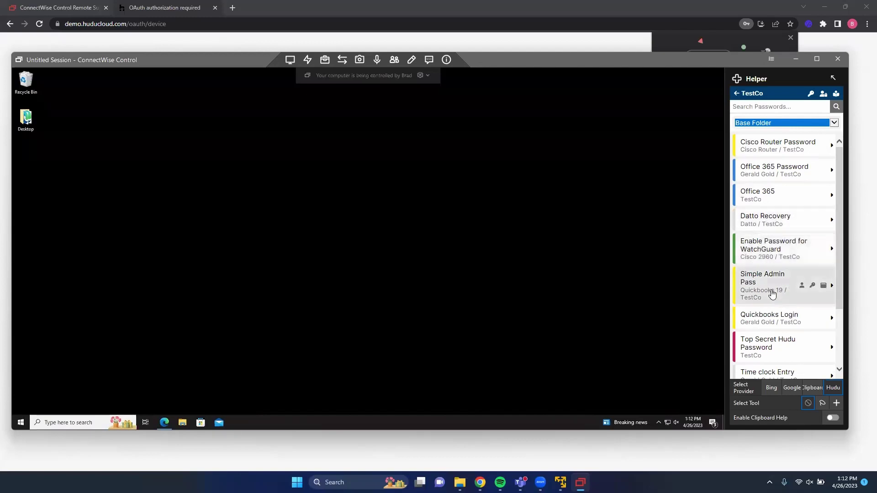
pyautogui.moveTo(782, 343)
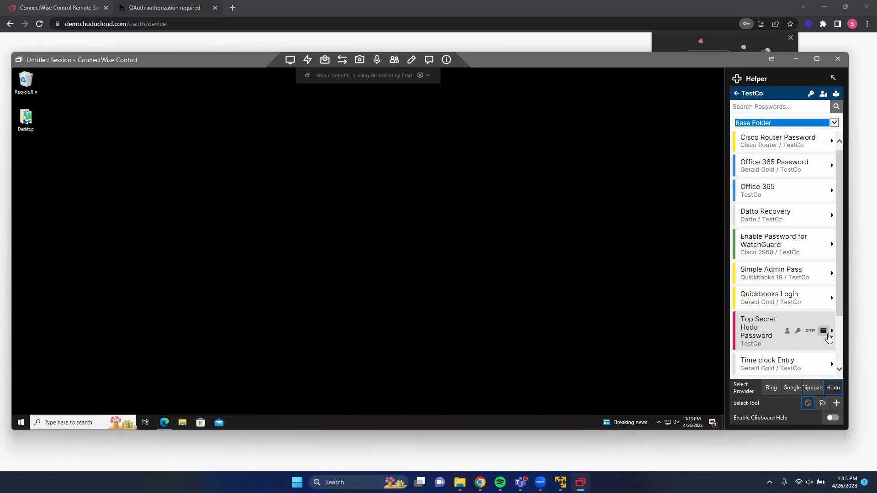
pyautogui.click(827, 335)
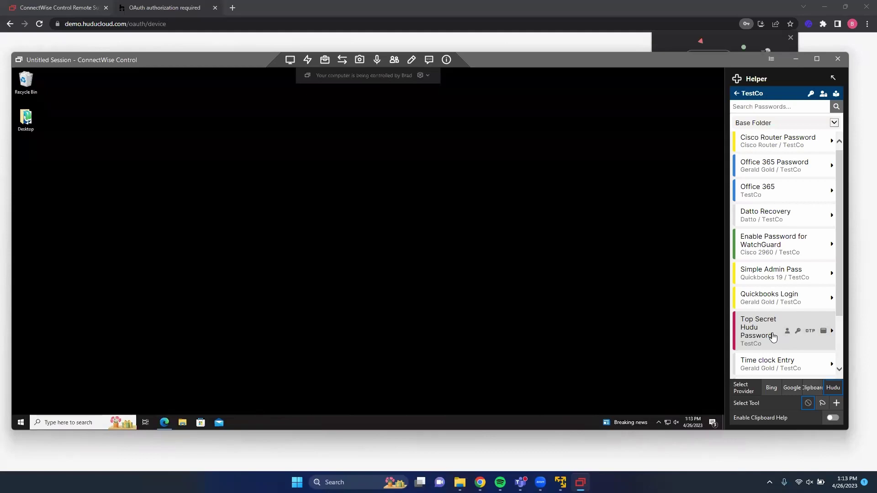
pyautogui.click(772, 333)
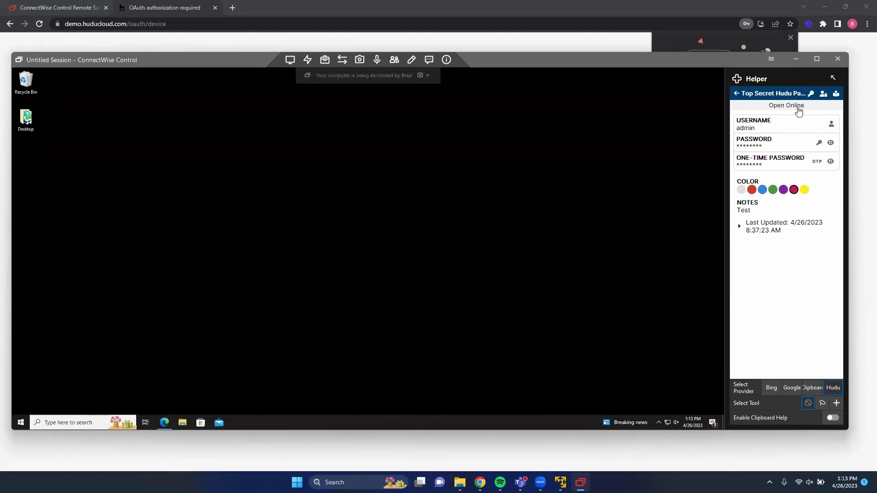
pyautogui.click(830, 143)
pyautogui.click(830, 161)
pyautogui.click(740, 227)
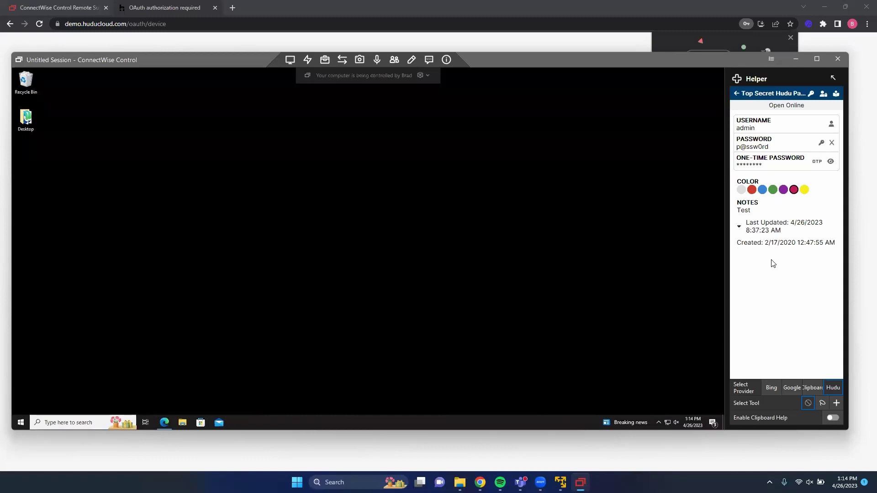
pyautogui.click(737, 94)
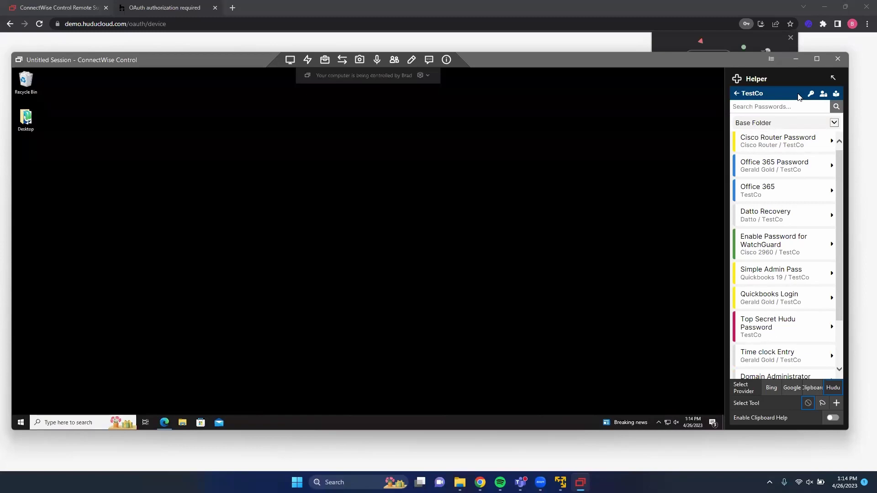
# Switch to Vault Passwords, view the My Login entry, and go back to the list
pyautogui.click(823, 97)
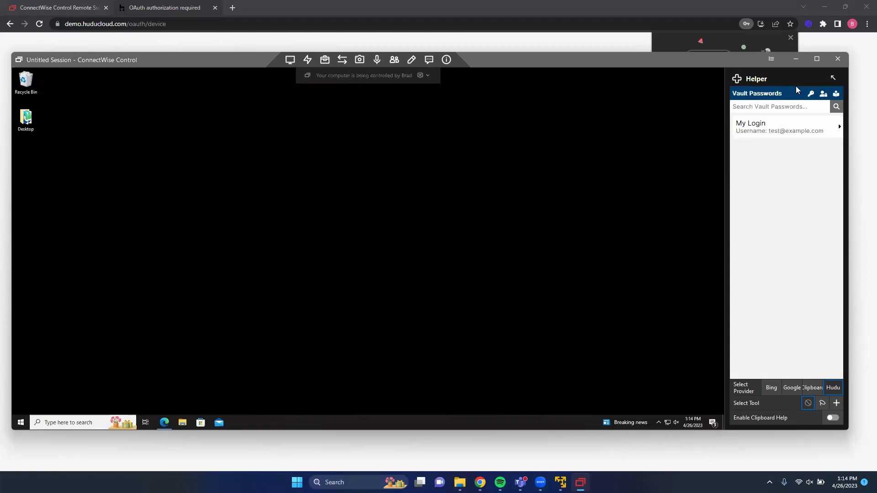
pyautogui.moveTo(795, 132)
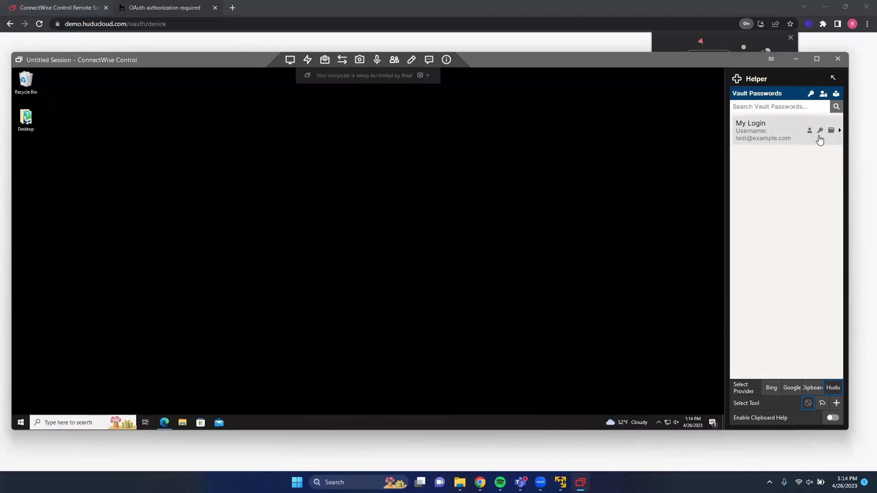
pyautogui.click(786, 134)
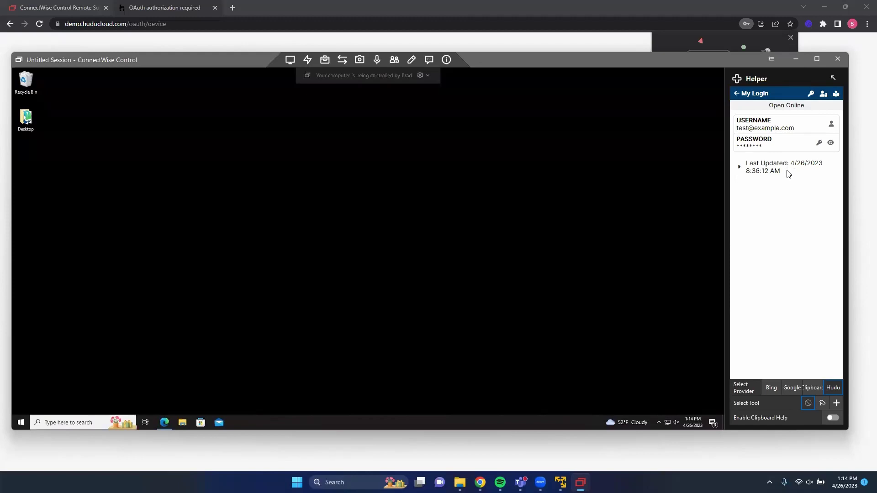
pyautogui.click(737, 94)
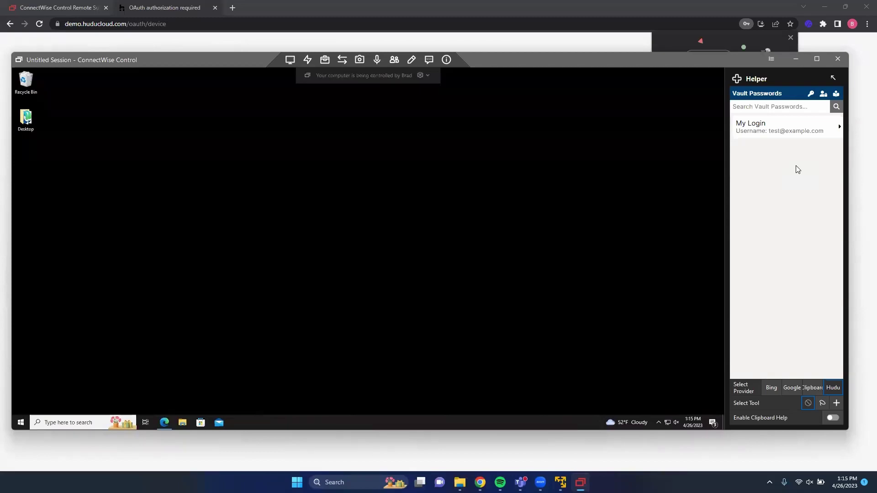
# Return to Company Passwords and bring the remote 'Sign In - OrganizedCo' Edge window forward
pyautogui.click(811, 94)
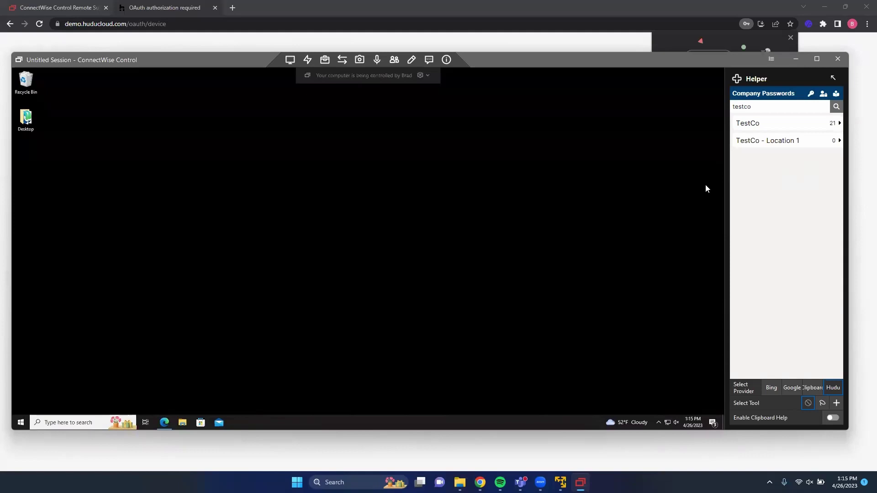
pyautogui.moveTo(165, 421)
pyautogui.click(166, 397)
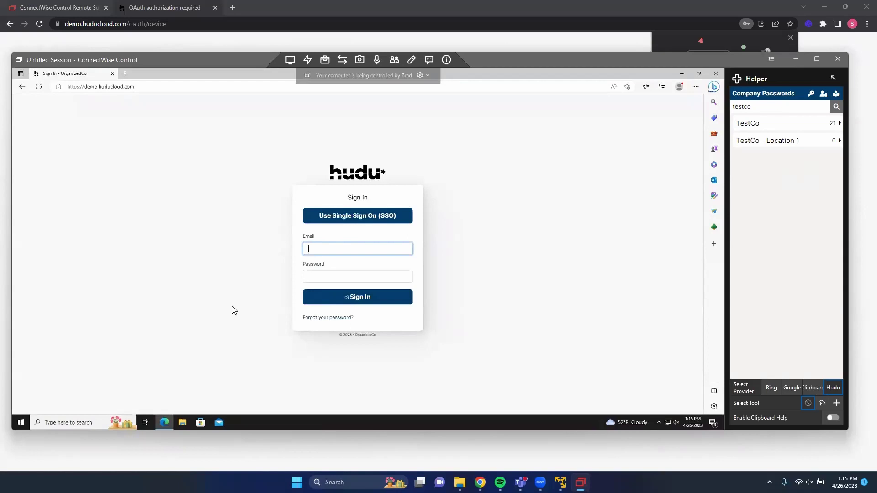
# Open TestCo and search its passwords for 'hudu'
pyautogui.click(760, 124)
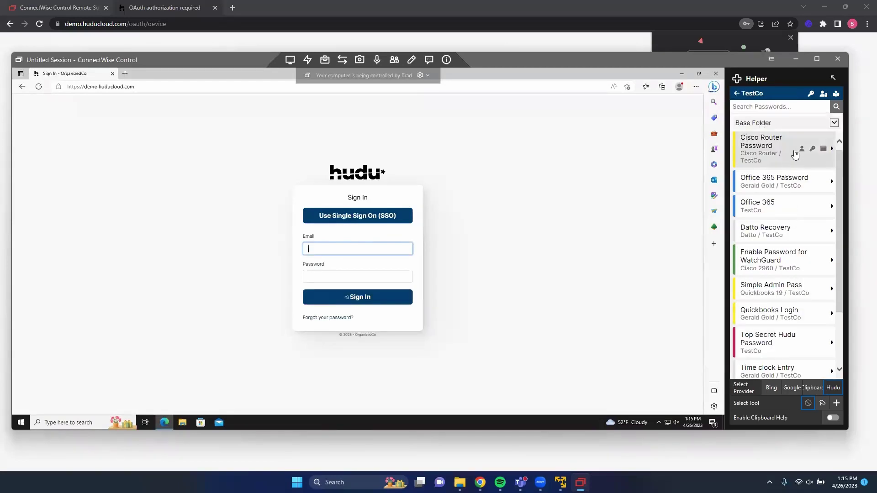
pyautogui.click(764, 107)
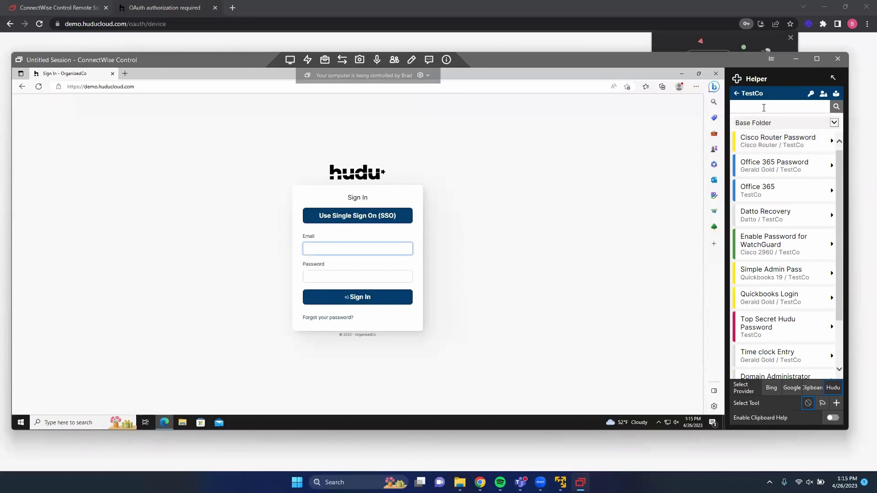
pyautogui.write('hudu')
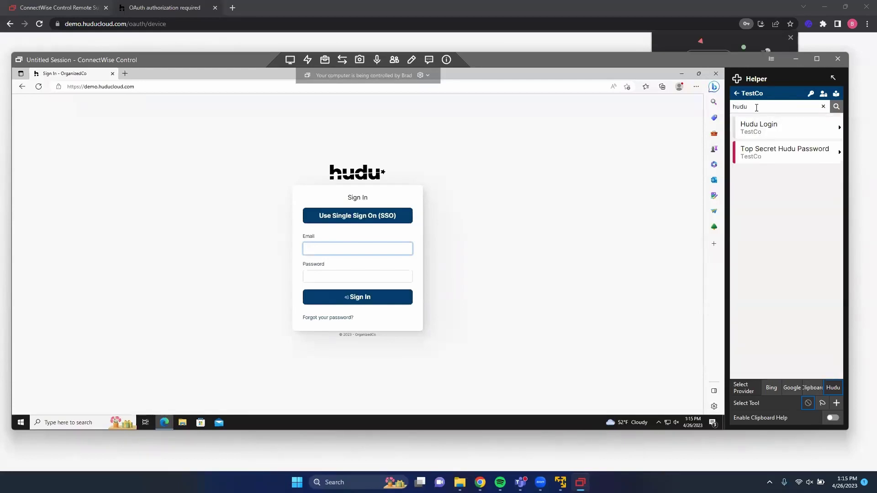
# Fill the remote sign-in with Hudu Login's stored username and password, then submit it
pyautogui.moveTo(769, 126)
pyautogui.moveTo(802, 136)
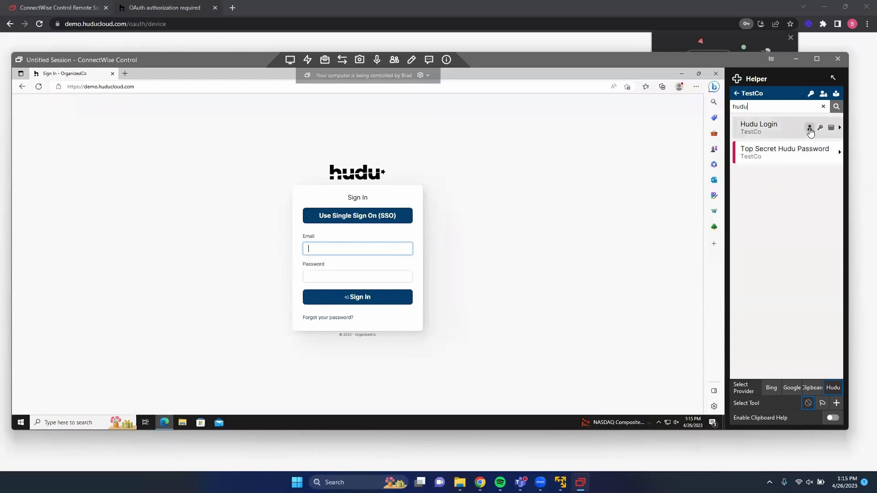
pyautogui.click(810, 131)
pyautogui.click(375, 273)
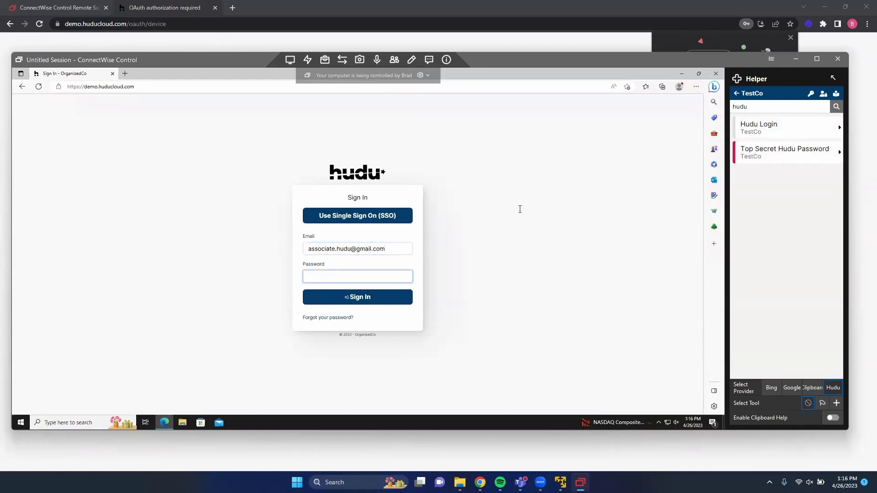
pyautogui.click(821, 128)
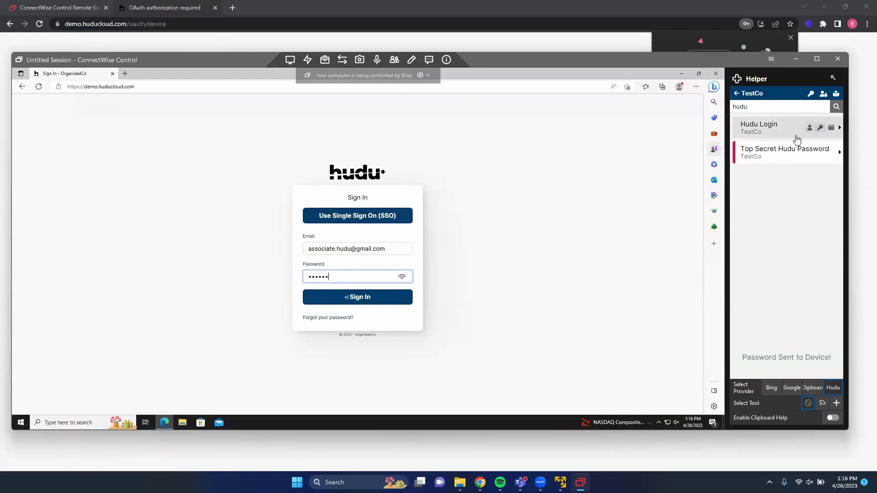
pyautogui.click(384, 302)
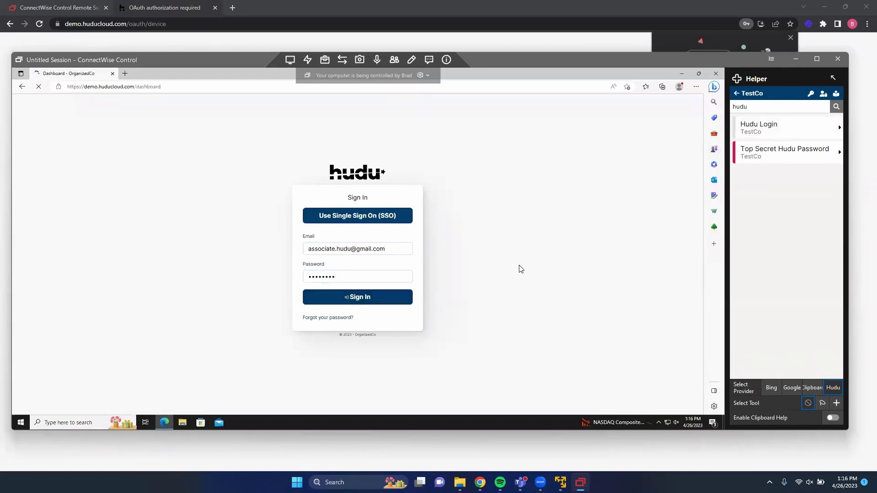
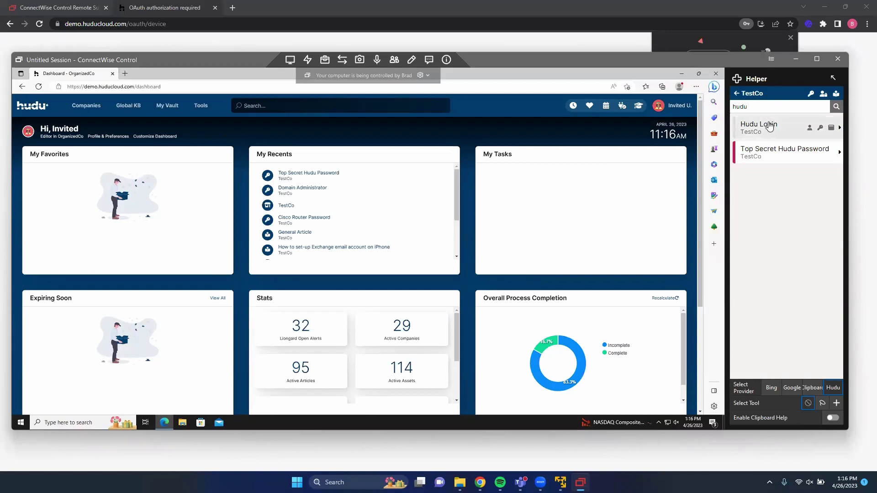
# Search the remote computer's taskbar for 'pow' to find Windows PowerShell
pyautogui.click(71, 424)
pyautogui.write('wind')
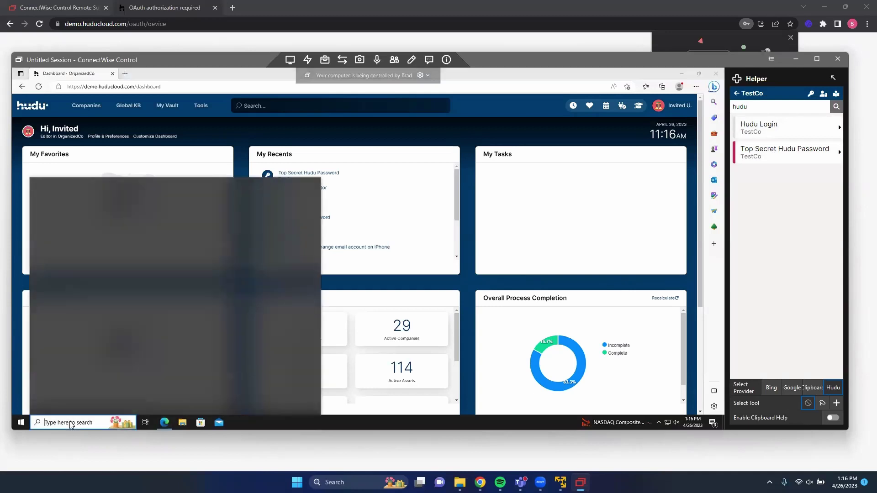
pyautogui.write('o')
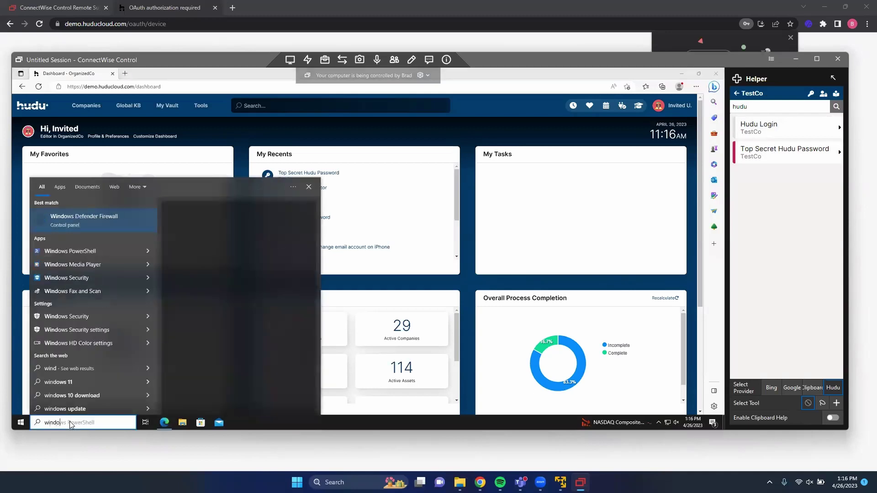
pyautogui.press('BackSpace')
pyautogui.press('BackSpace')
pyautogui.press('BackSpace')
pyautogui.press('BackSpace')
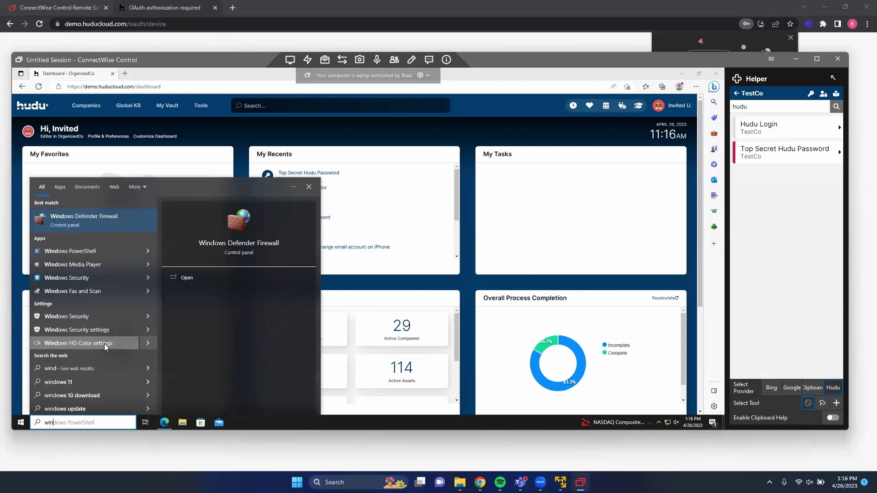
pyautogui.write('po')
pyautogui.press('BackSpace')
pyautogui.press('BackSpace')
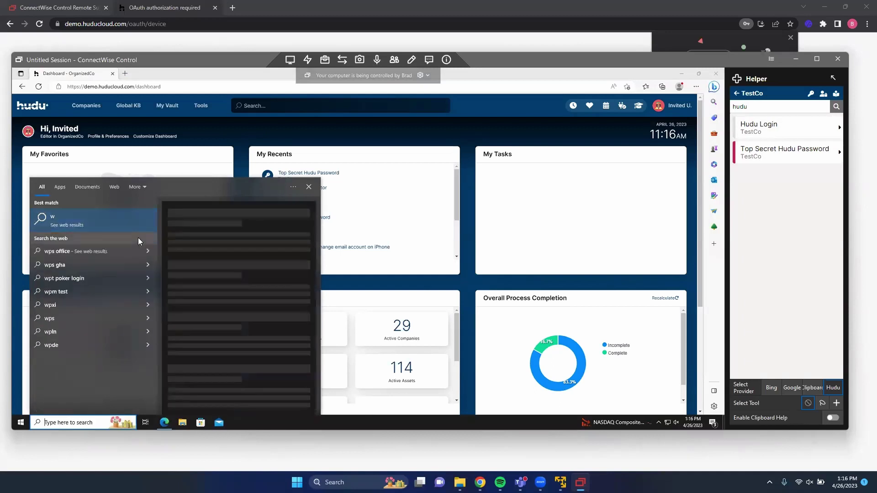
pyautogui.press('BackSpace')
pyautogui.write('pow')
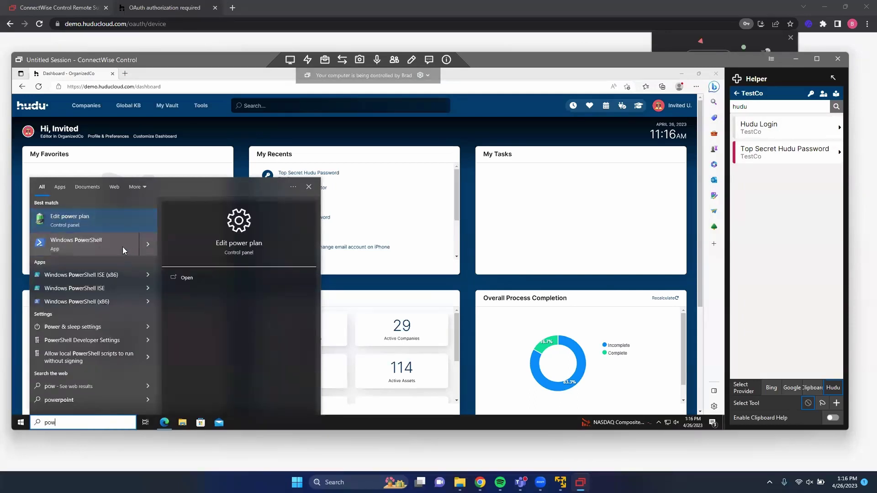
# Run Windows PowerShell as administrator and bring up its UAC password prompt
pyautogui.click(147, 245)
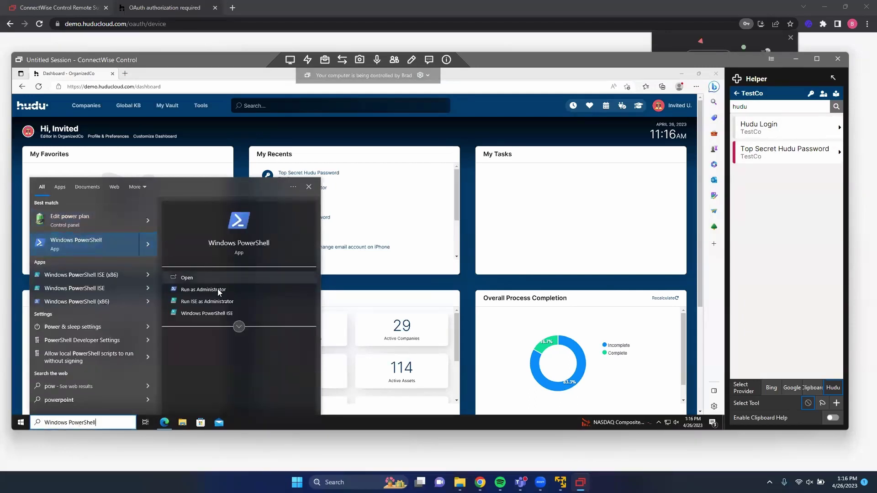
pyautogui.click(217, 290)
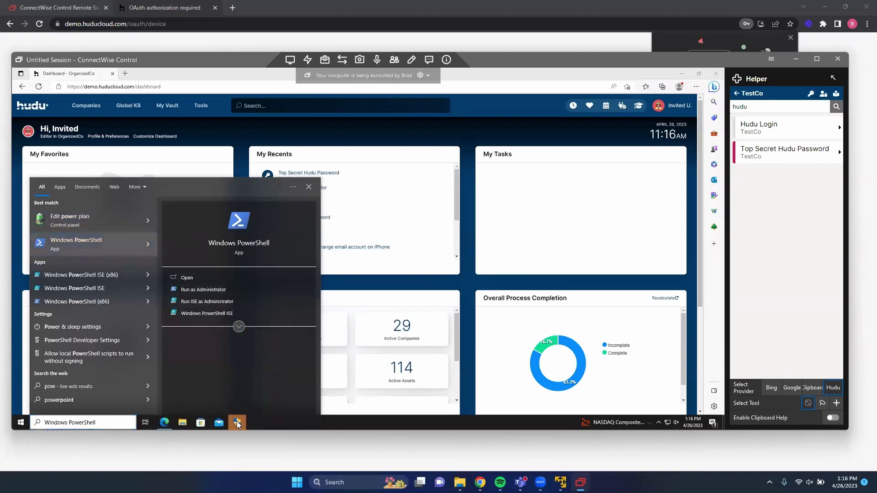
pyautogui.click(237, 423)
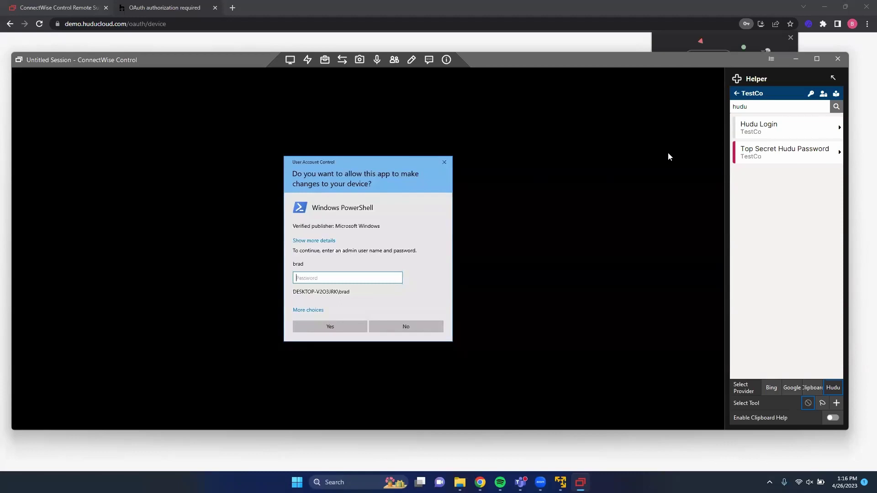
# Send TestCo's Domain Administrator password from the Helper into the UAC prompt and approve it
pyautogui.press('BackSpace')
pyautogui.press('BackSpace')
pyautogui.press('BackSpace')
pyautogui.press('BackSpace')
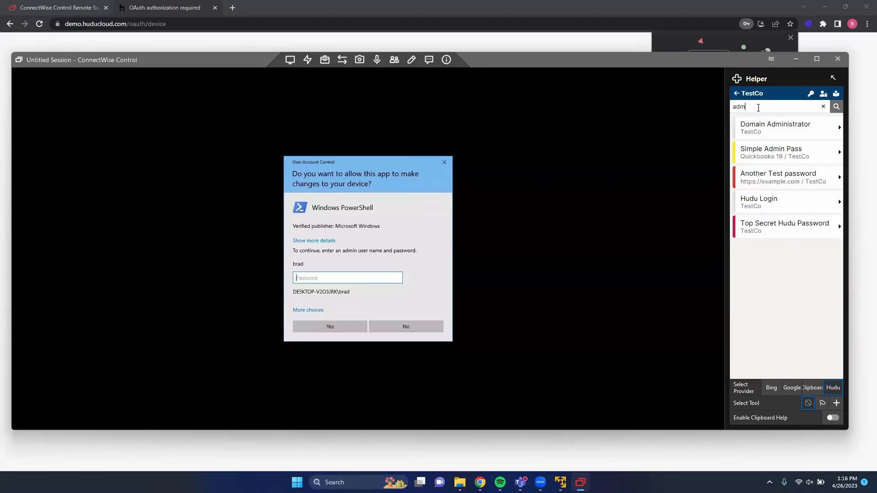
pyautogui.moveTo(763, 133)
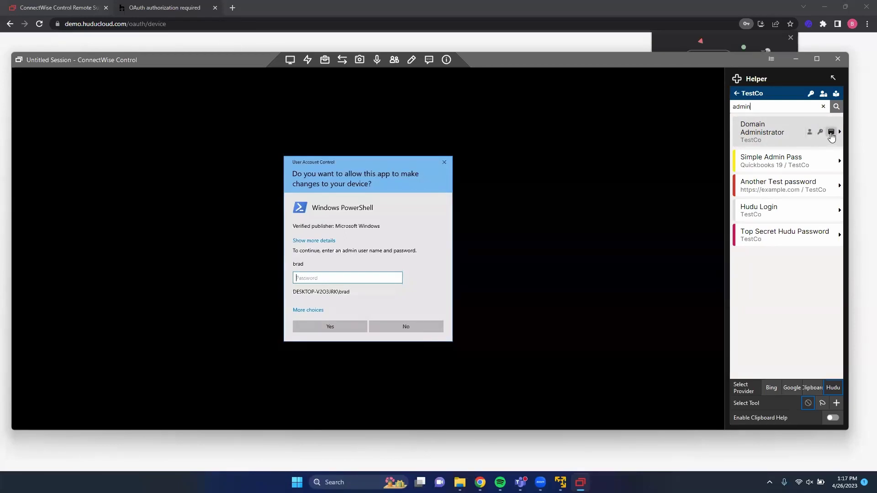
pyautogui.click(831, 132)
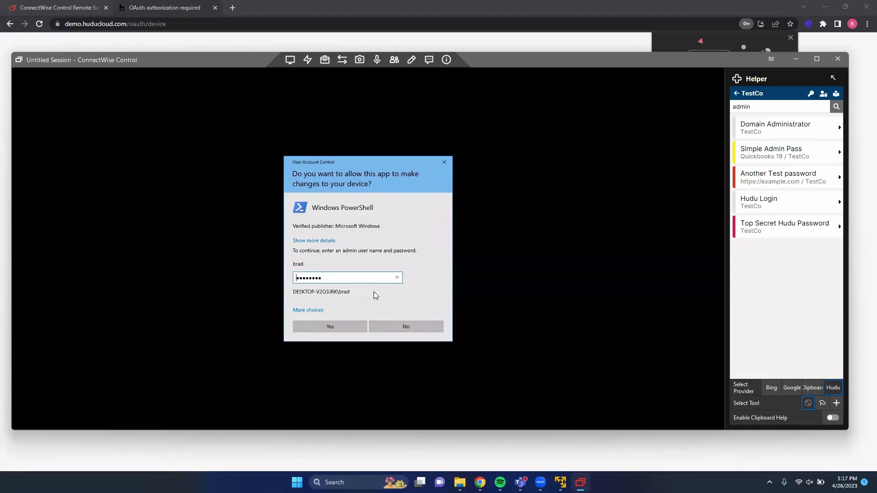
pyautogui.click(322, 328)
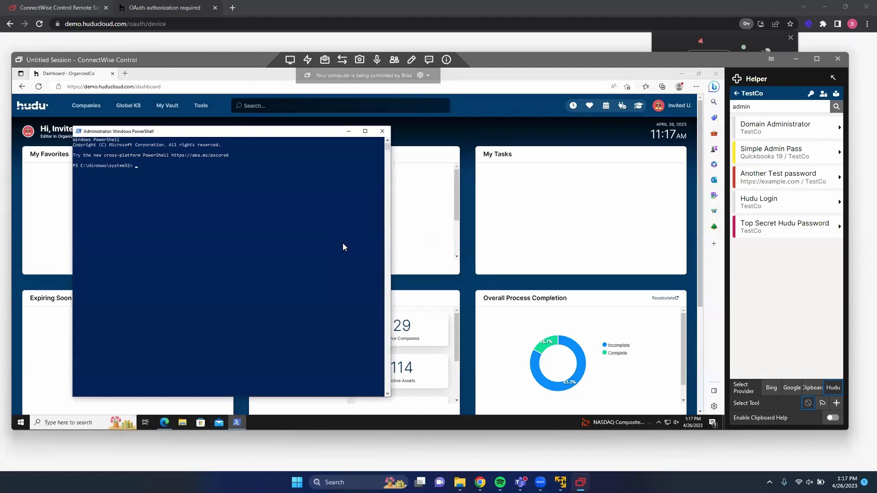
# Close the Administrator: Windows PowerShell window to reveal the Hudu dashboard
pyautogui.click(381, 133)
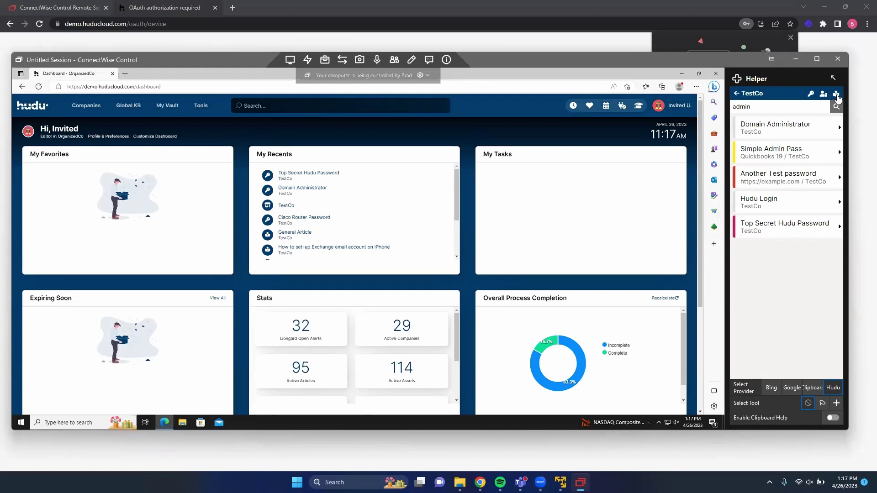
# Switch the Helper to knowledge base articles, try and clear an 'article' search, and filter to TestCo
pyautogui.click(836, 96)
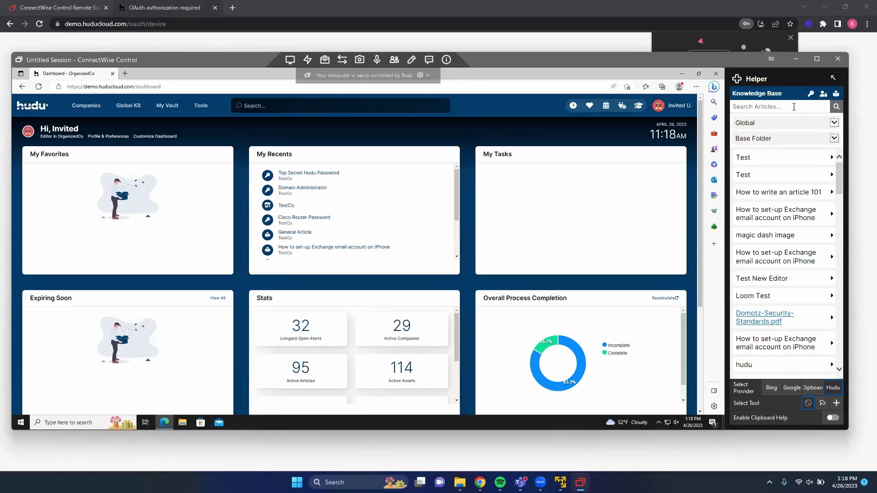
pyautogui.click(792, 107)
pyautogui.write('article')
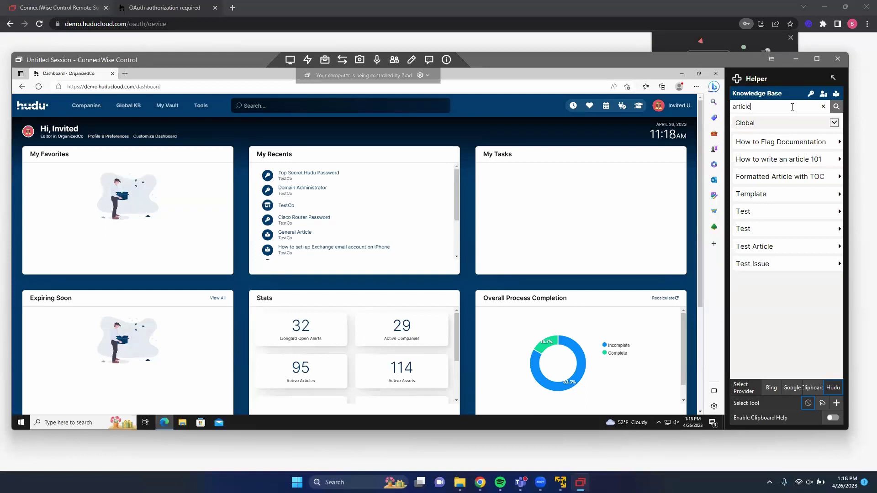
pyautogui.click(825, 108)
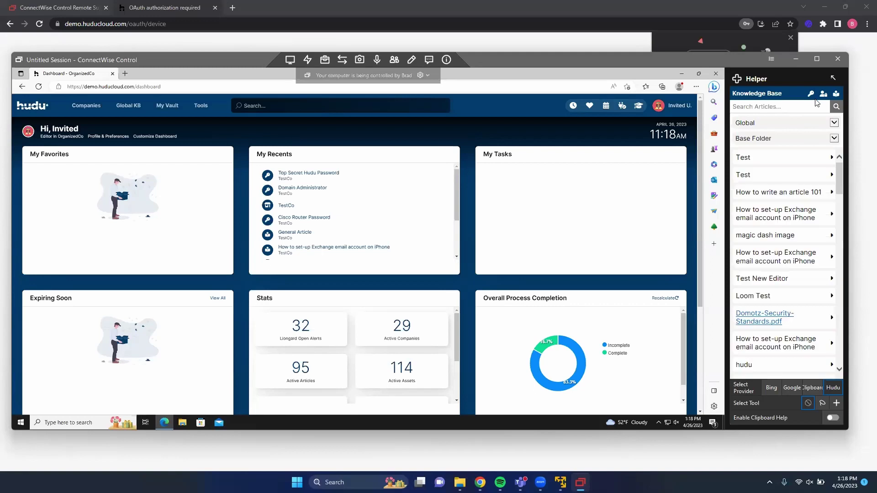
pyautogui.click(782, 123)
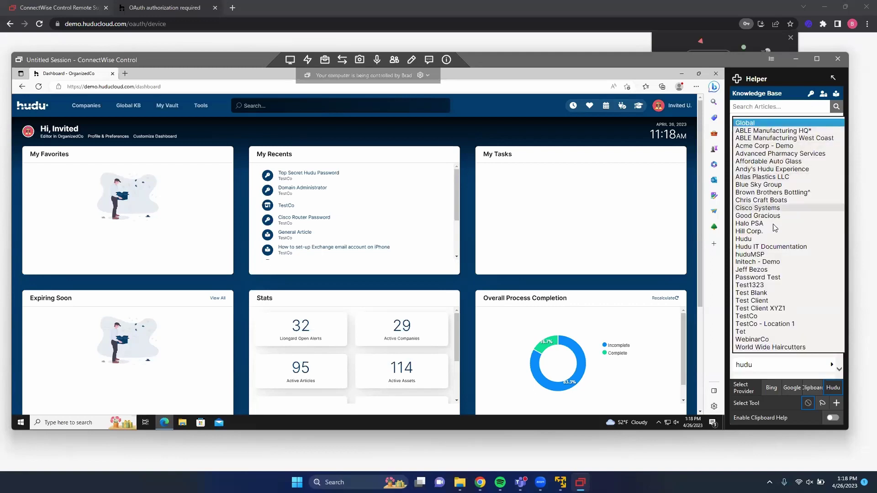
pyautogui.click(755, 316)
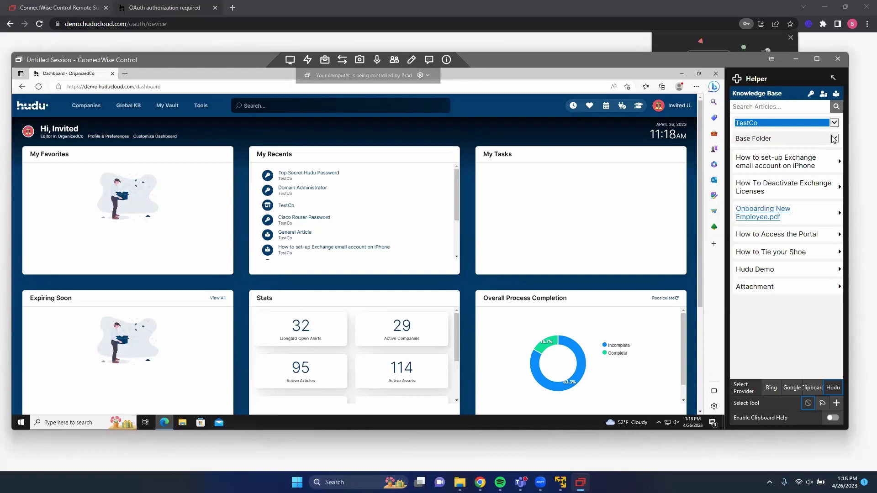
# Browse the General folder, return to Base Folder, and open 'How To Deactivate Exchange Licenses'
pyautogui.click(836, 138)
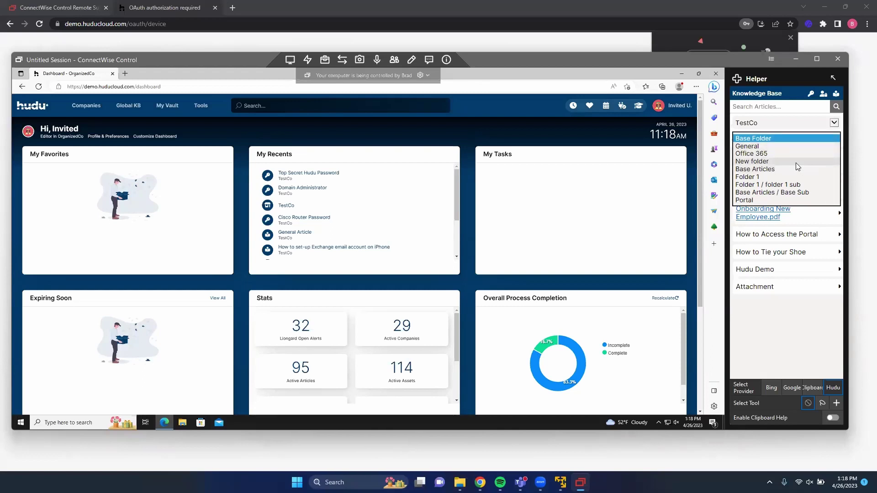
pyautogui.click(768, 147)
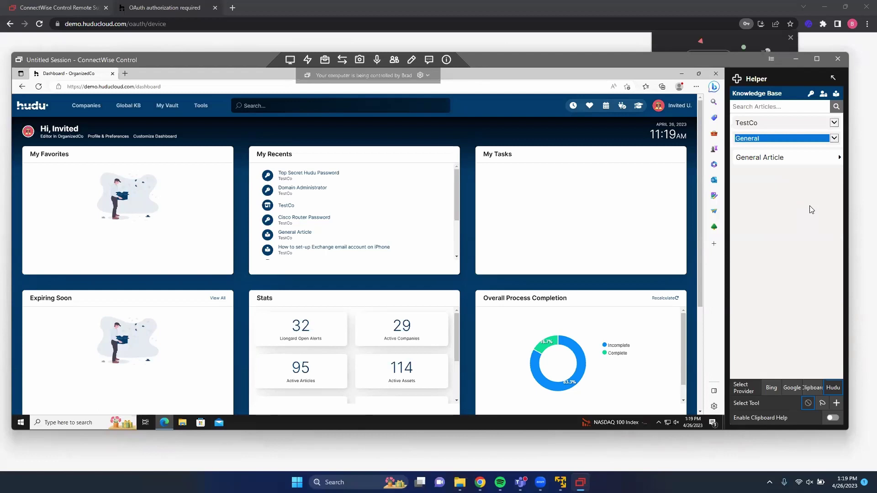
pyautogui.click(800, 138)
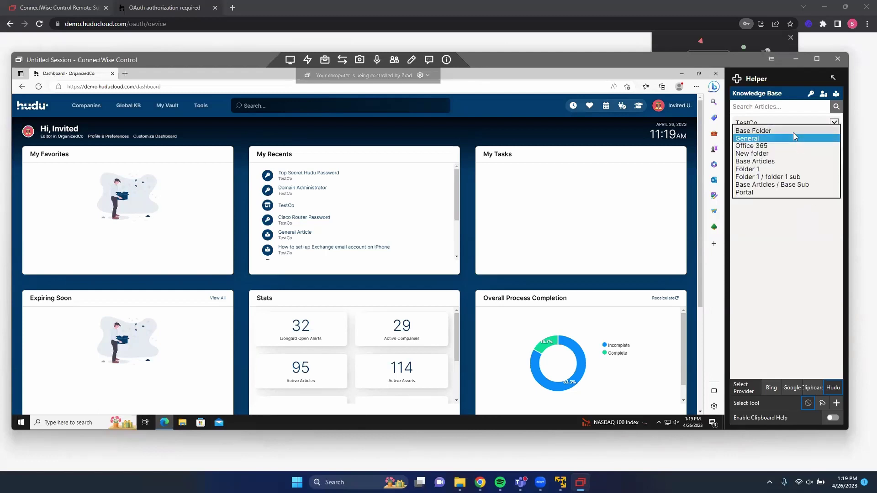
pyautogui.click(792, 130)
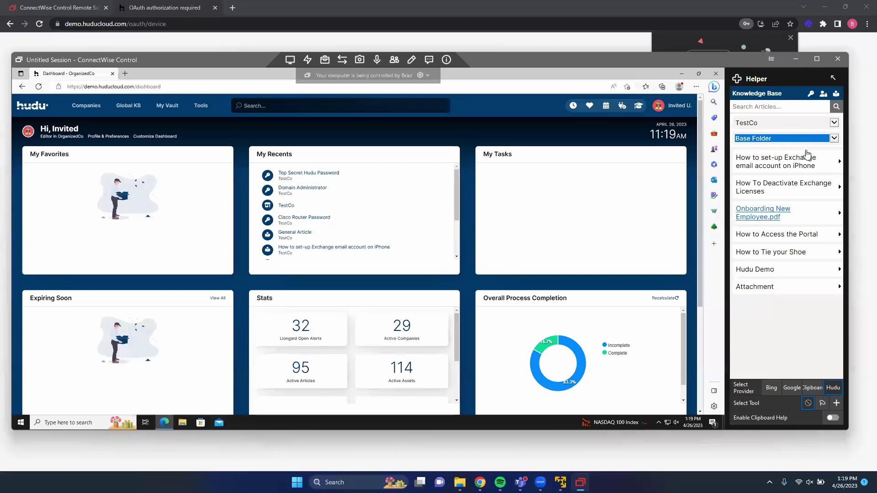
pyautogui.click(793, 185)
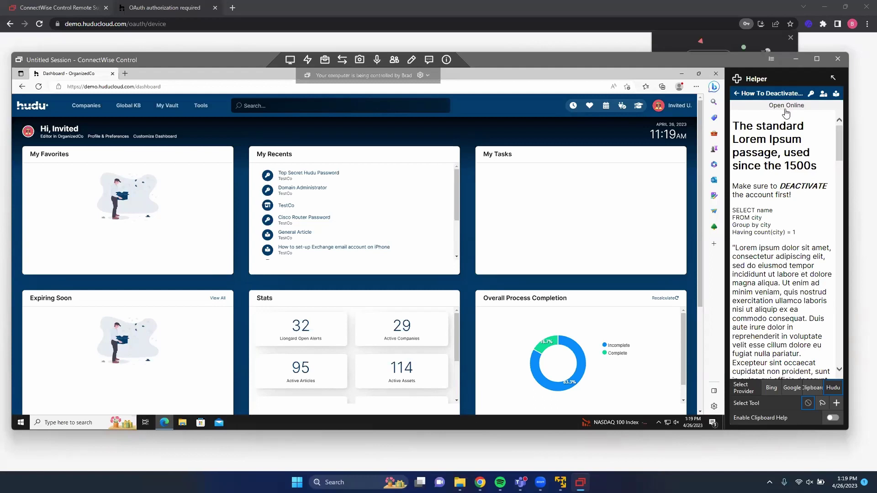
# Go back from the article to TestCo's Base Folder article list
pyautogui.click(737, 93)
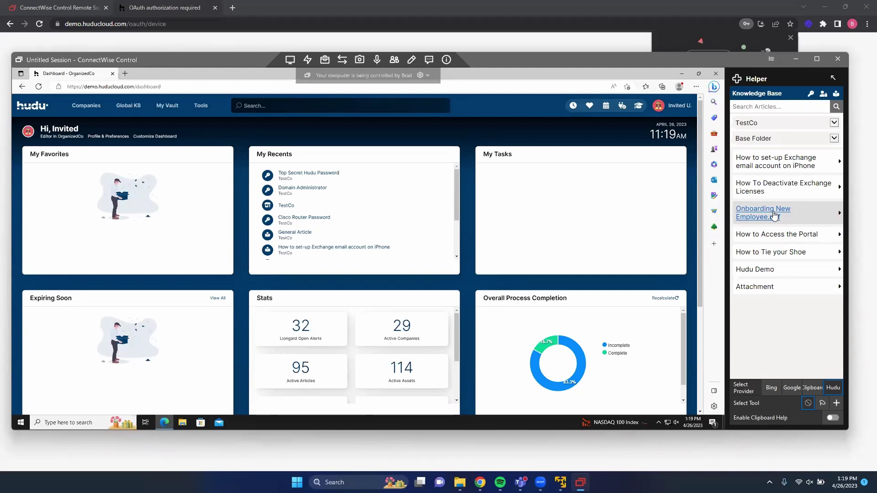
# Open Onboarding New Employee.pdf in a Chrome tab, then return to the ConnectWise Control session
pyautogui.click(773, 213)
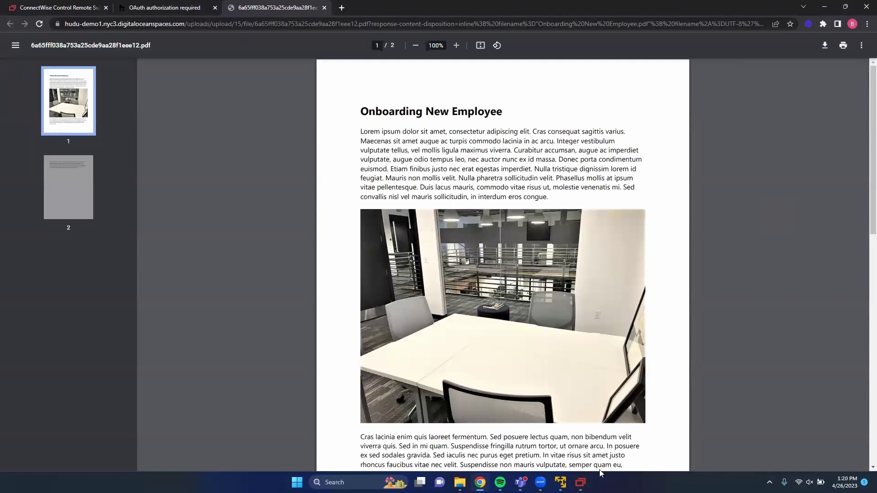
pyautogui.click(580, 483)
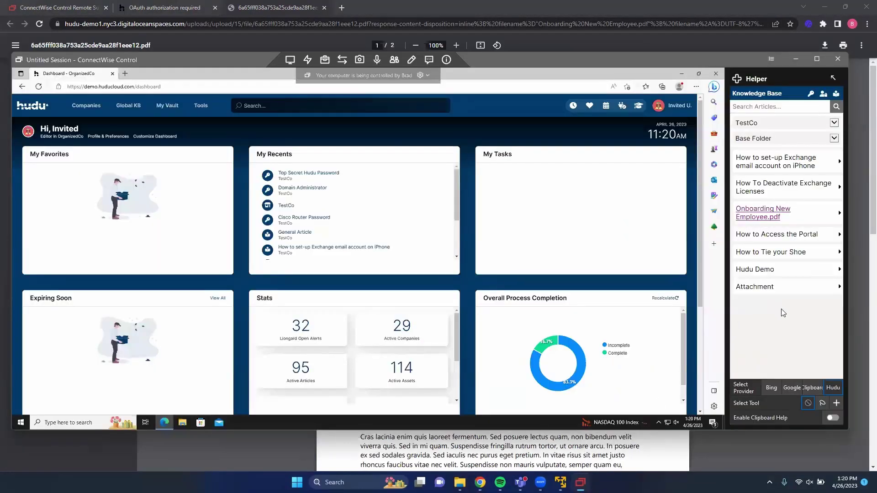